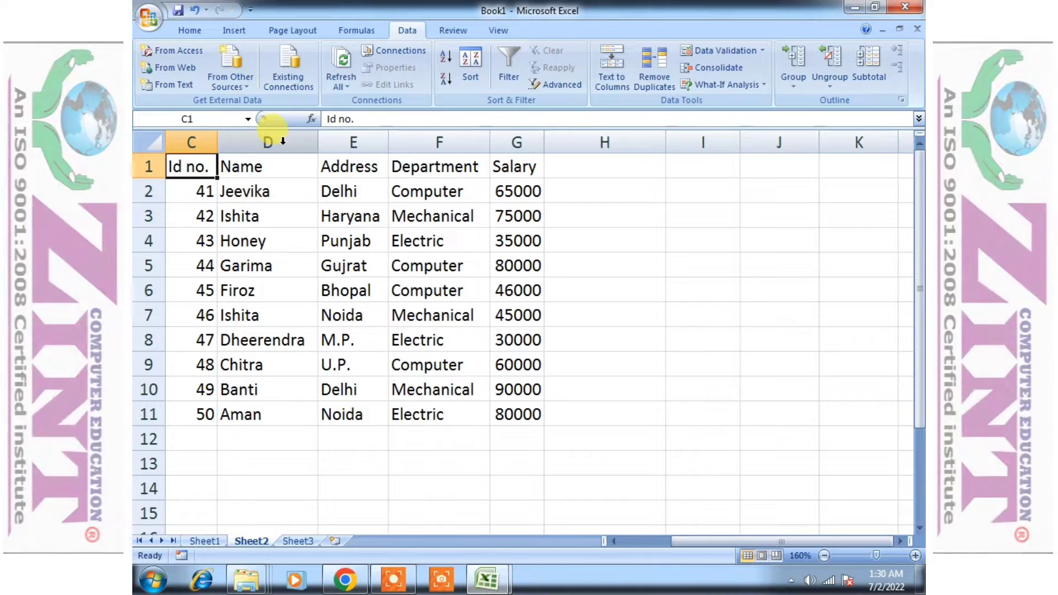
left_click_drag(200, 168, 498, 165)
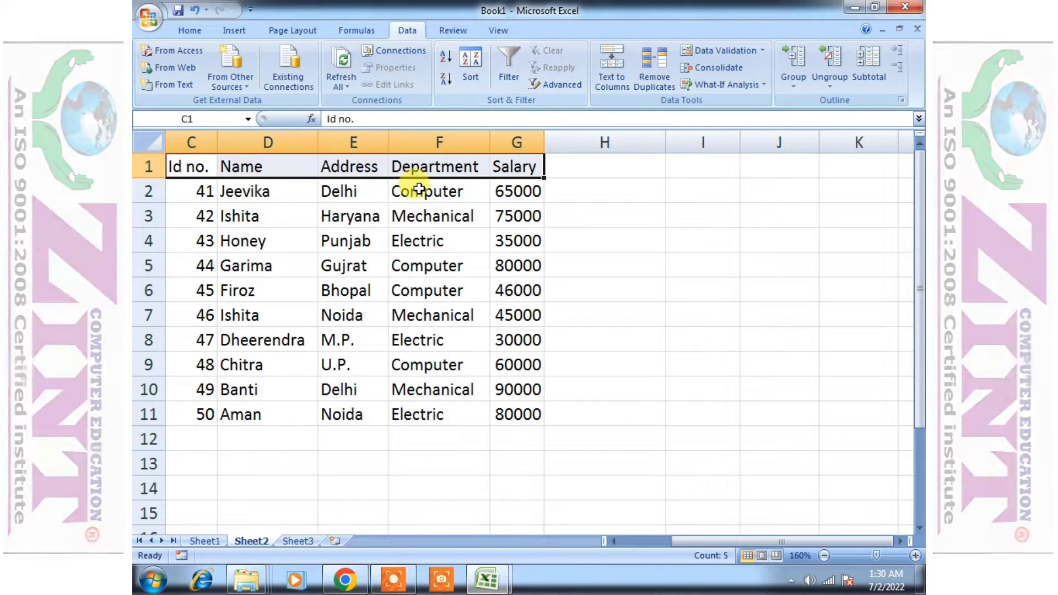
left_click(328, 286)
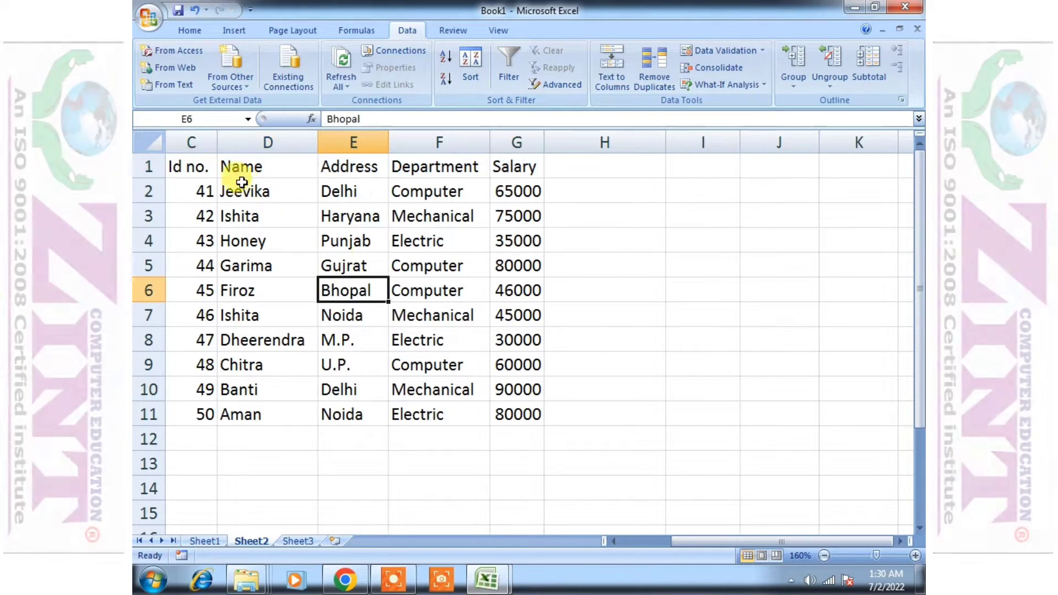
left_click_drag(198, 165, 535, 417)
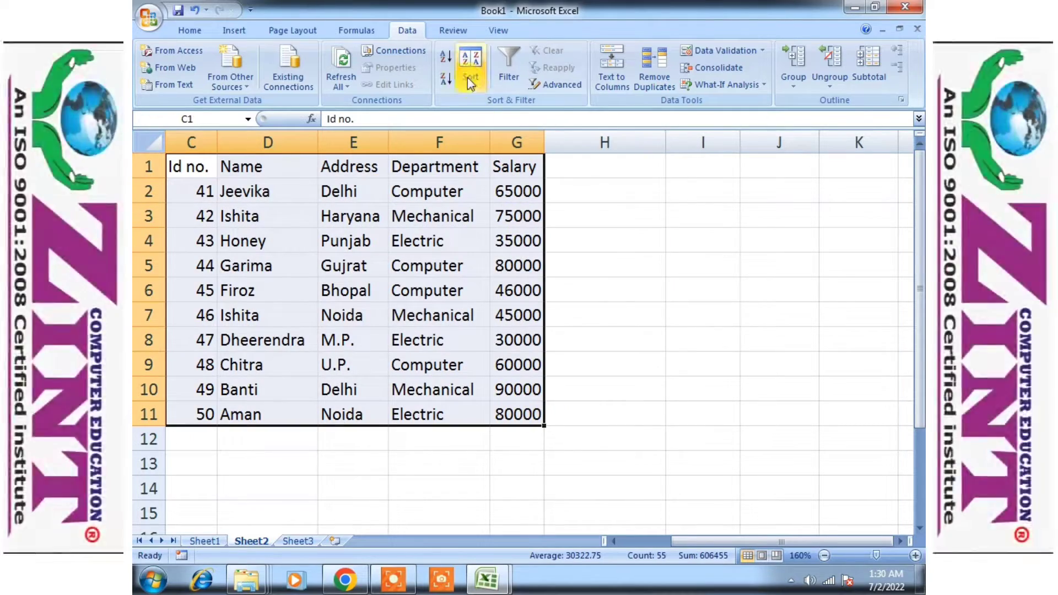
left_click(469, 69)
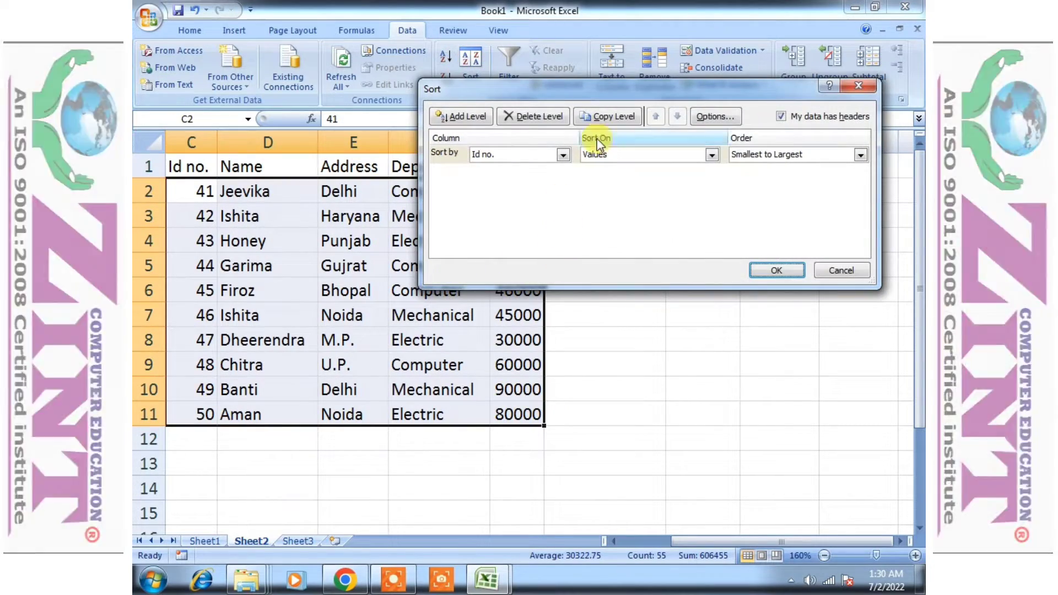
left_click(853, 85)
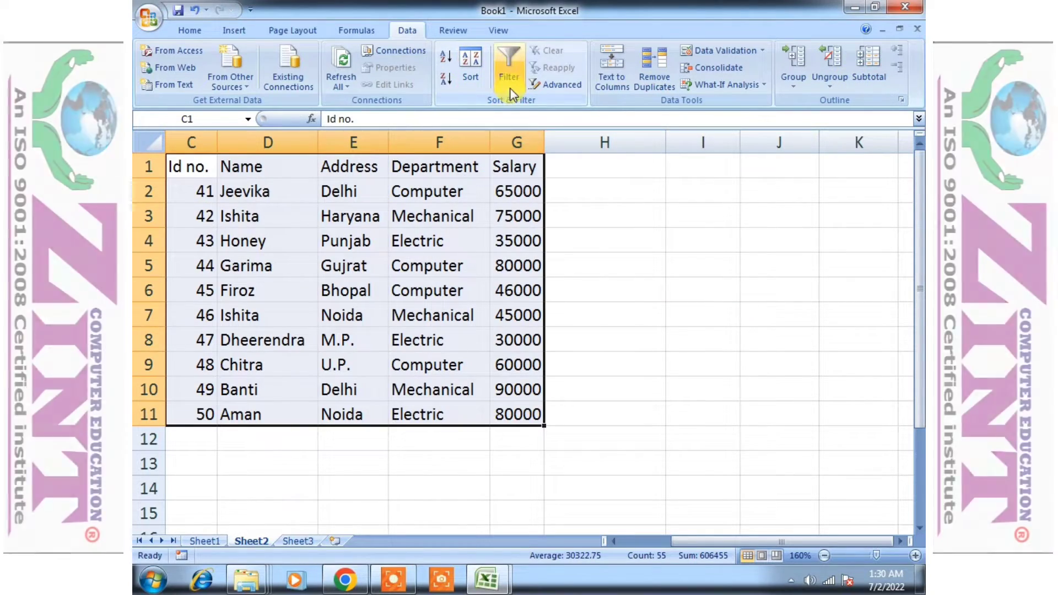
Step: Turn AutoFilter on for the table in C1:G11, and toggle it off, on and off again with the header row selected
left_click(509, 87)
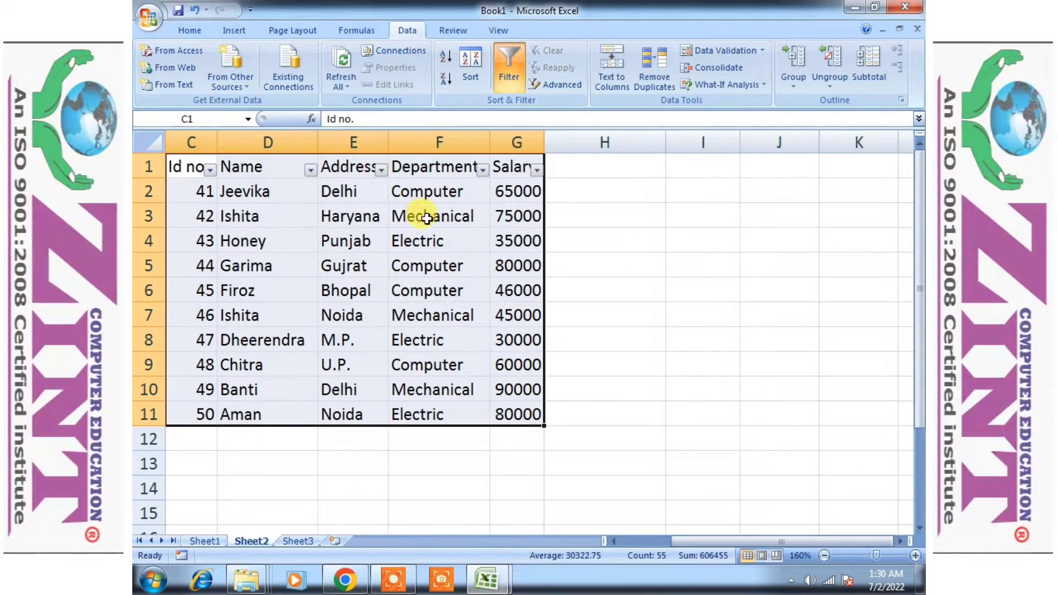
left_click(483, 347)
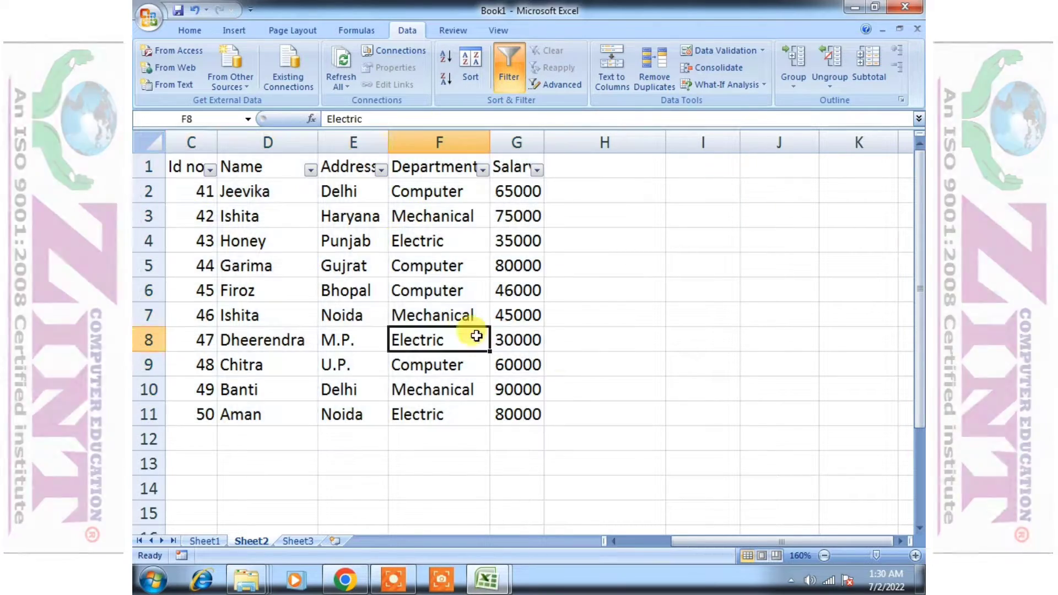
left_click_drag(197, 165, 508, 160)
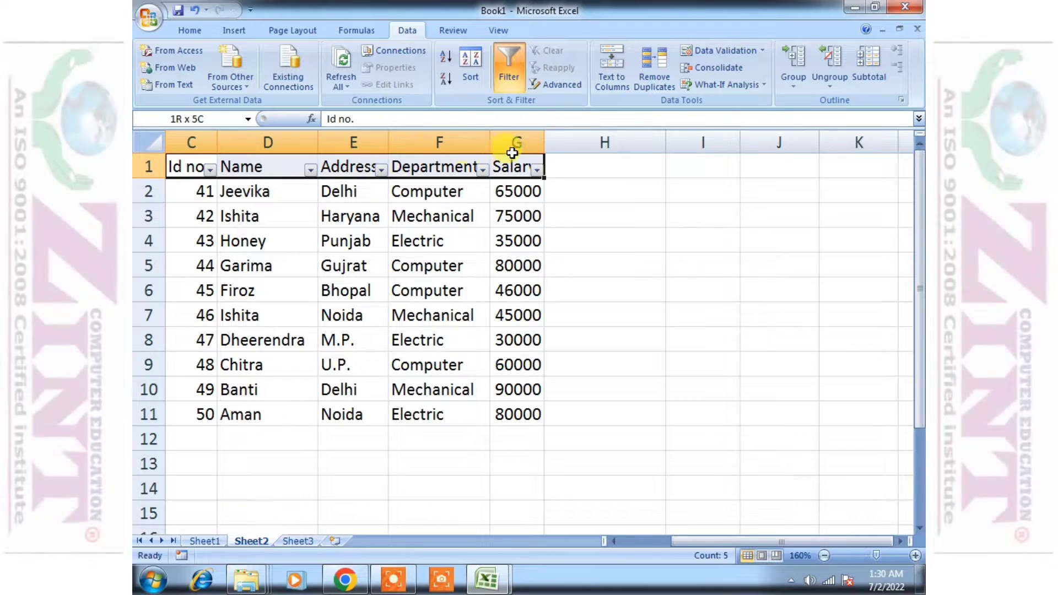
left_click(509, 74)
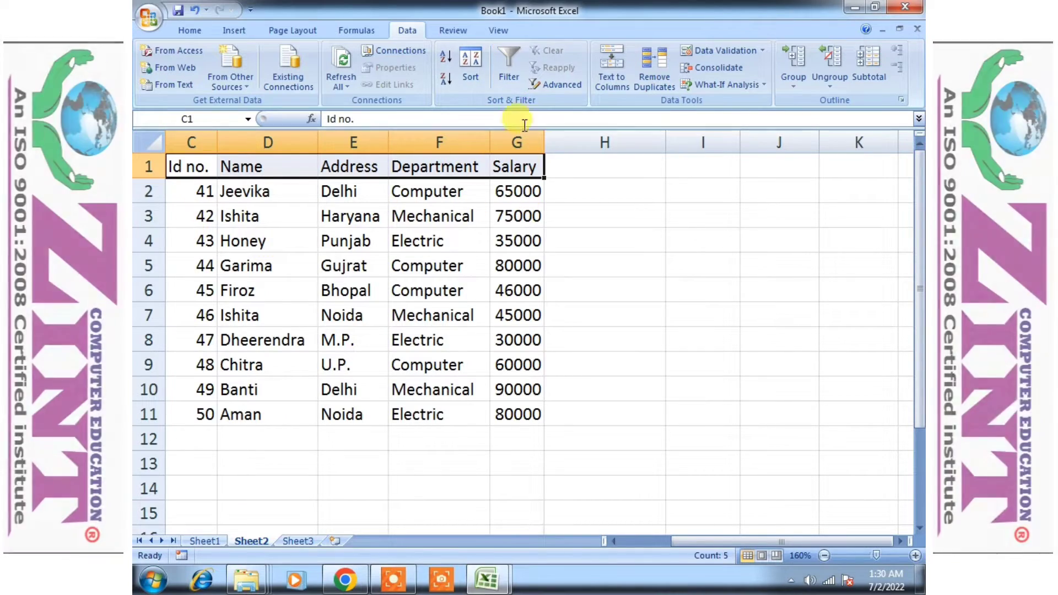
left_click(514, 76)
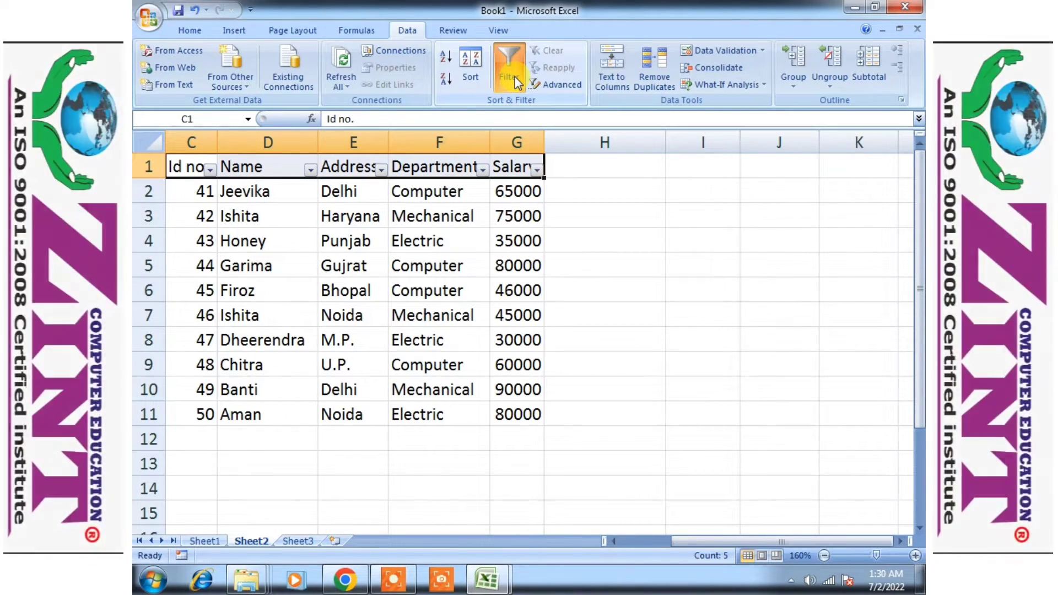
left_click(516, 77)
left_click(453, 362)
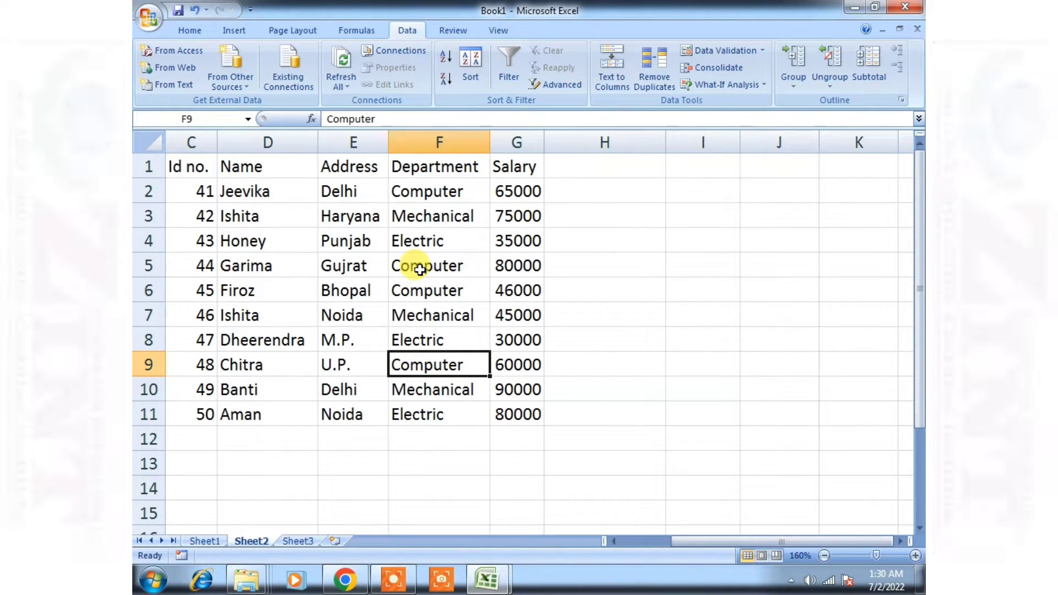
Step: Turn AutoFilter on with only cell F9 selected, and turn it off again from cell E6
key("ctrl+shift+l")
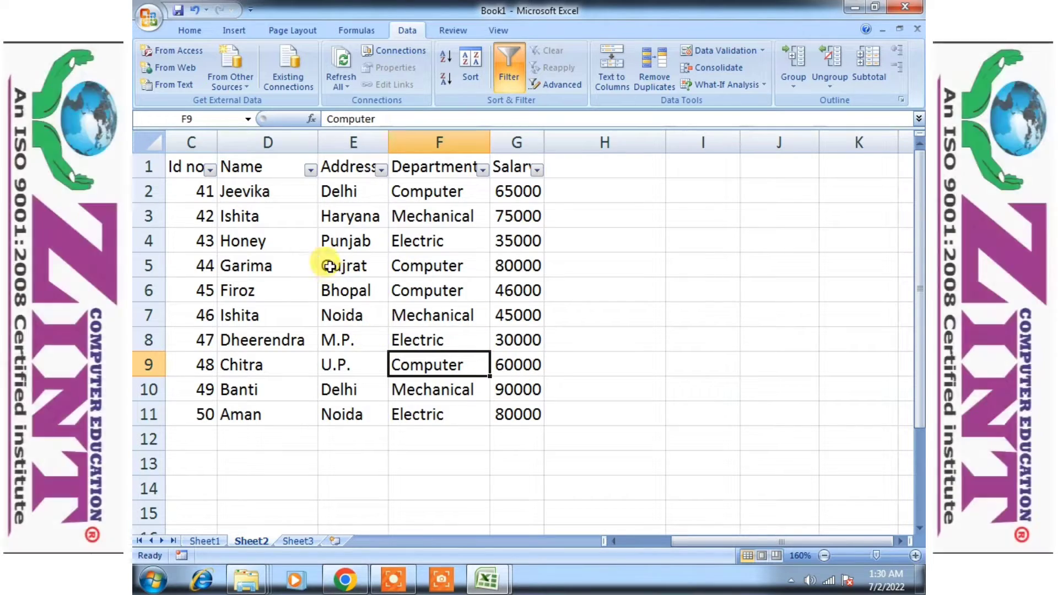
left_click(270, 169)
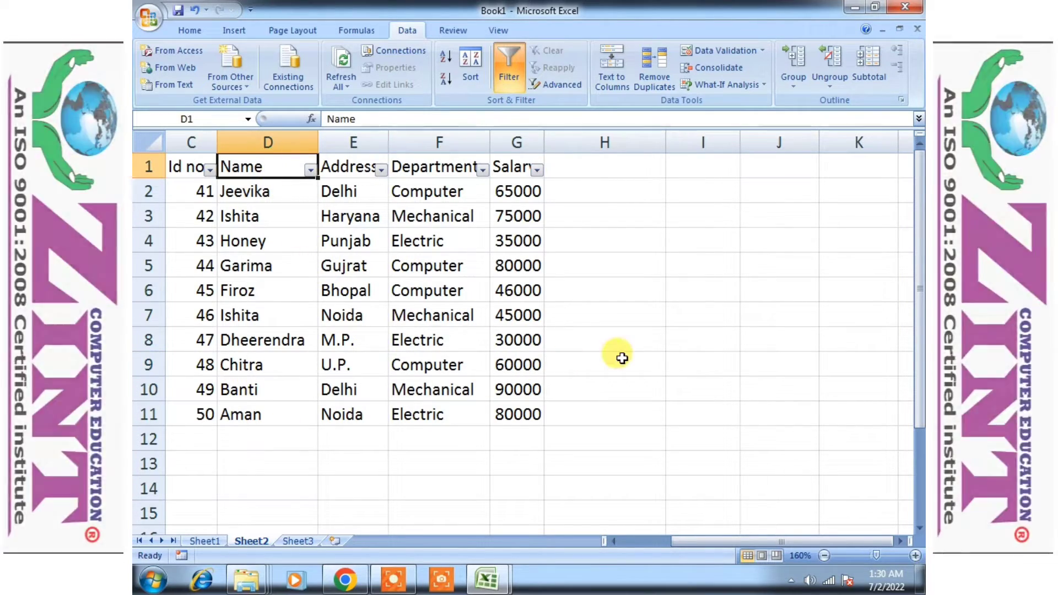
left_click(363, 359)
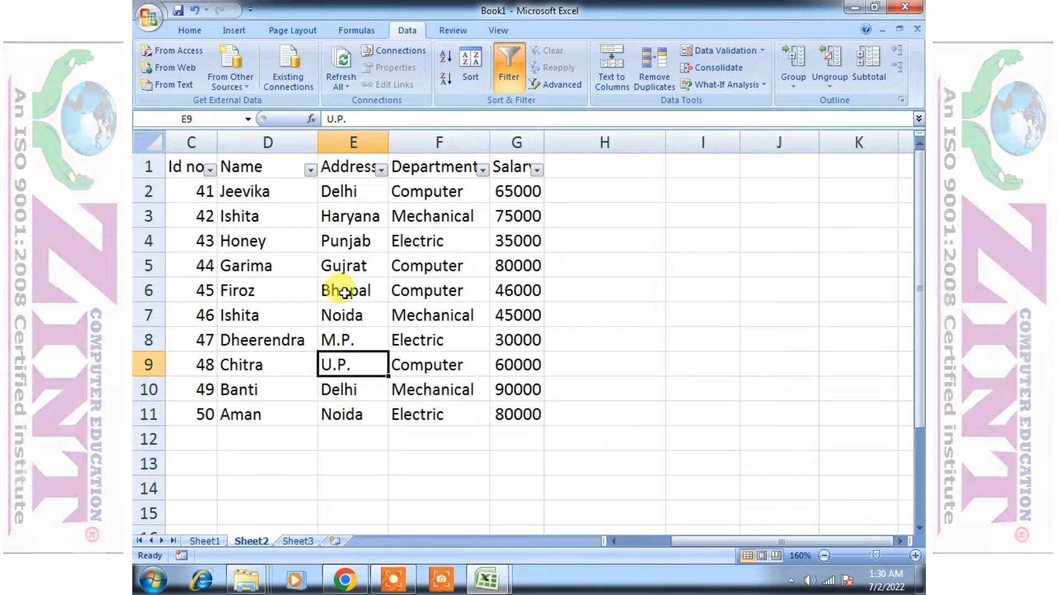
left_click(345, 293)
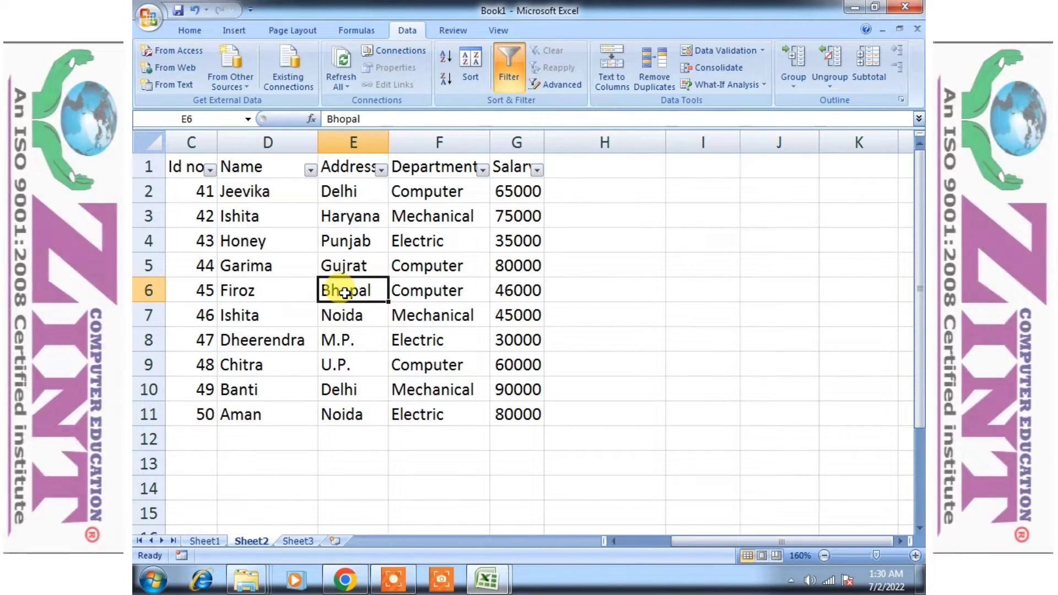
key("ctrl+shift+l")
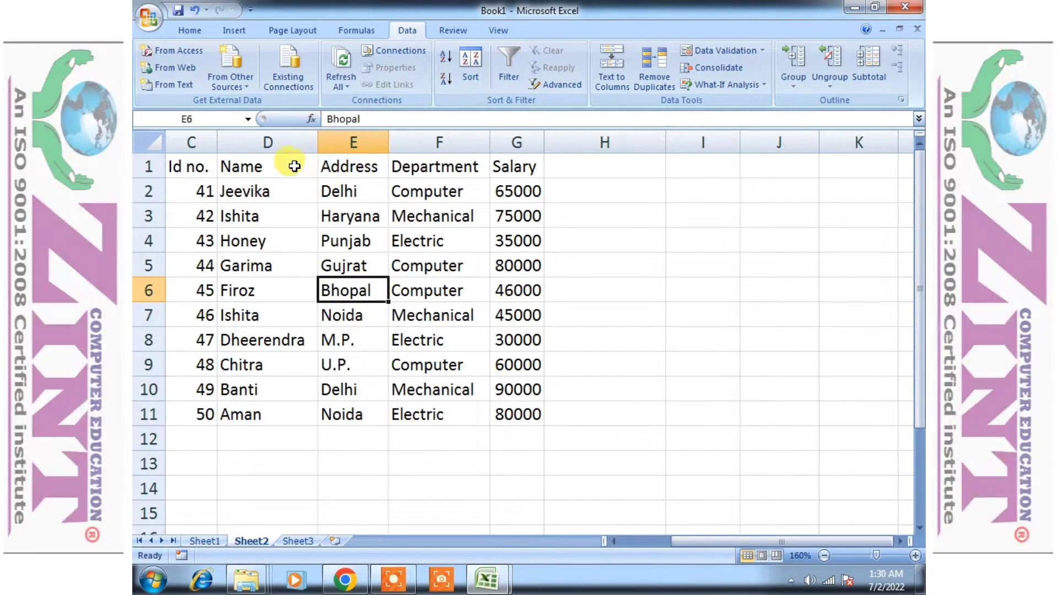
Step: Apply AutoFilter to the table from cell E4, and remove it again from cell F6
left_click_drag(196, 166, 503, 166)
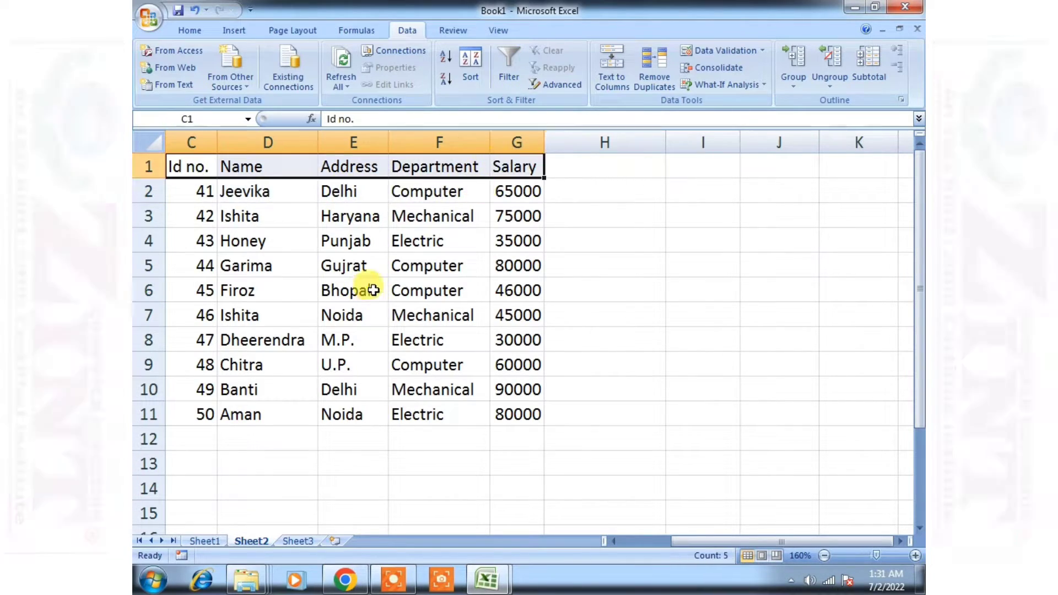
left_click(322, 246)
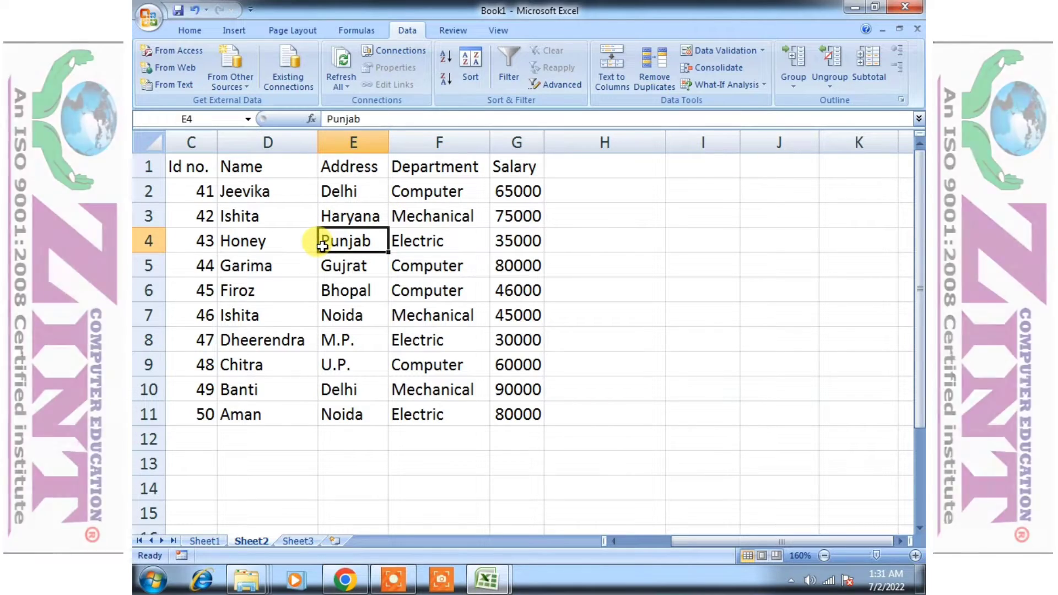
key("ctrl+shift+l")
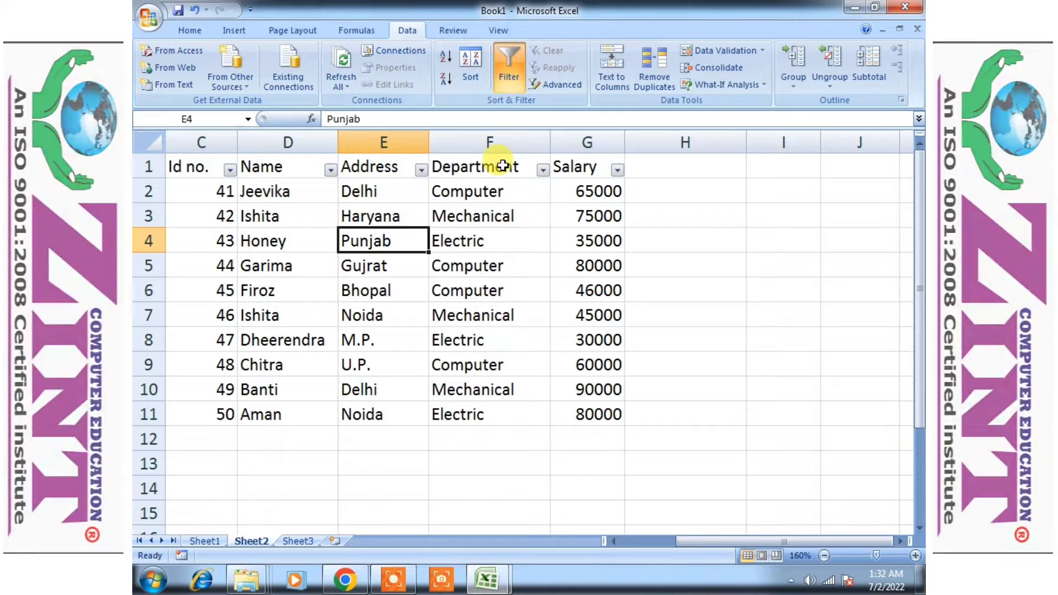
left_click(489, 285)
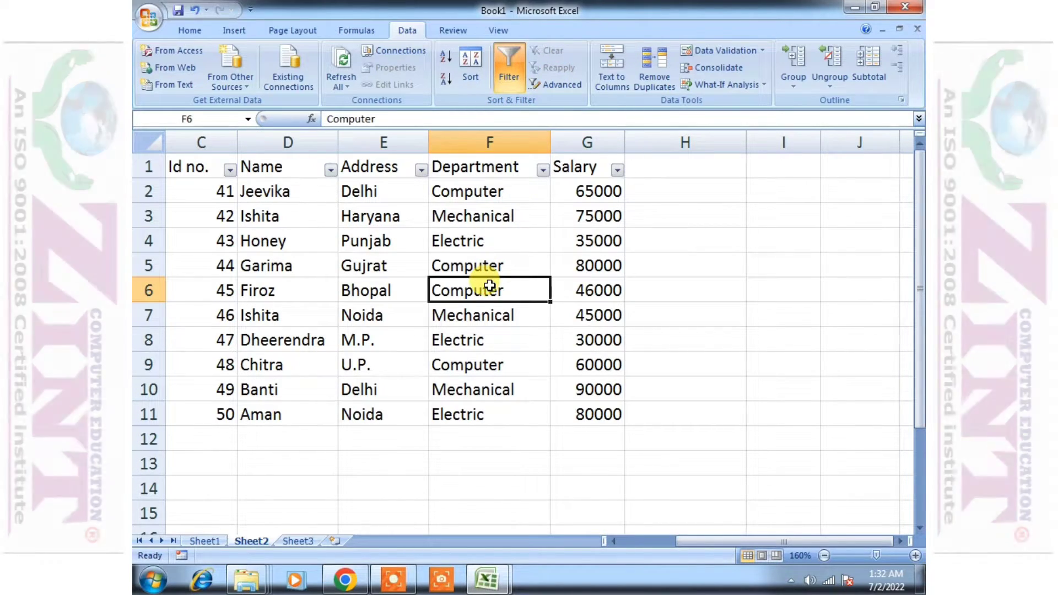
key("ctrl+shift+l")
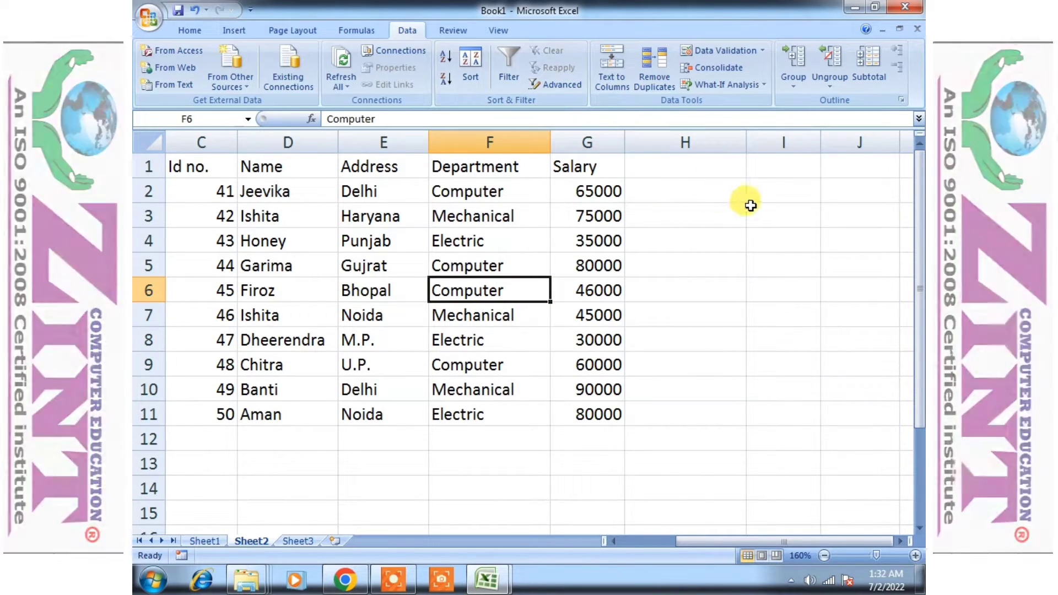
Step: Slightly narrow the empty column H beside the Salary column
left_click_drag(746, 141, 716, 140)
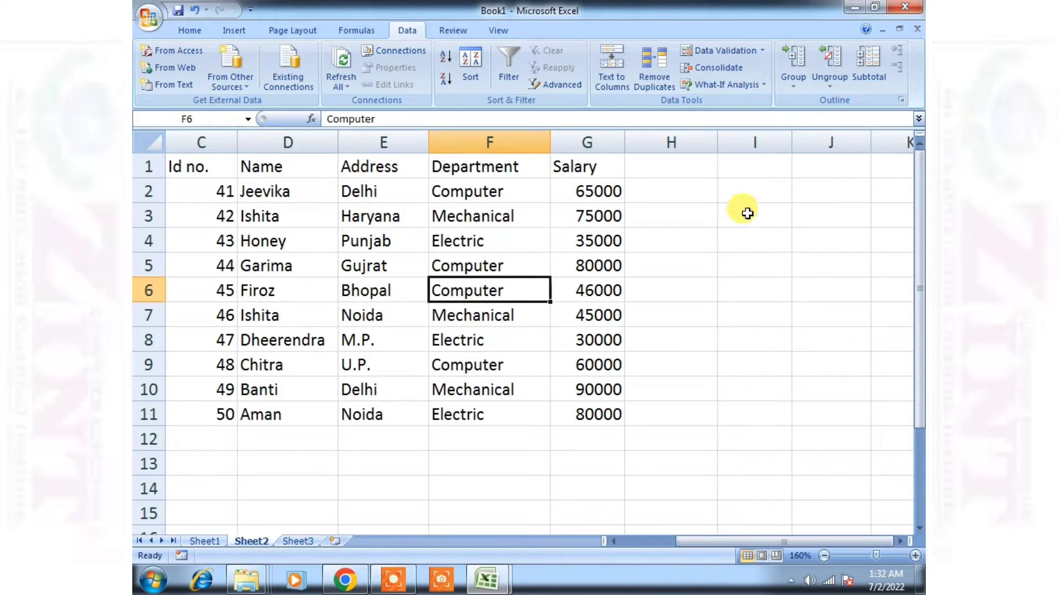
left_click(750, 190)
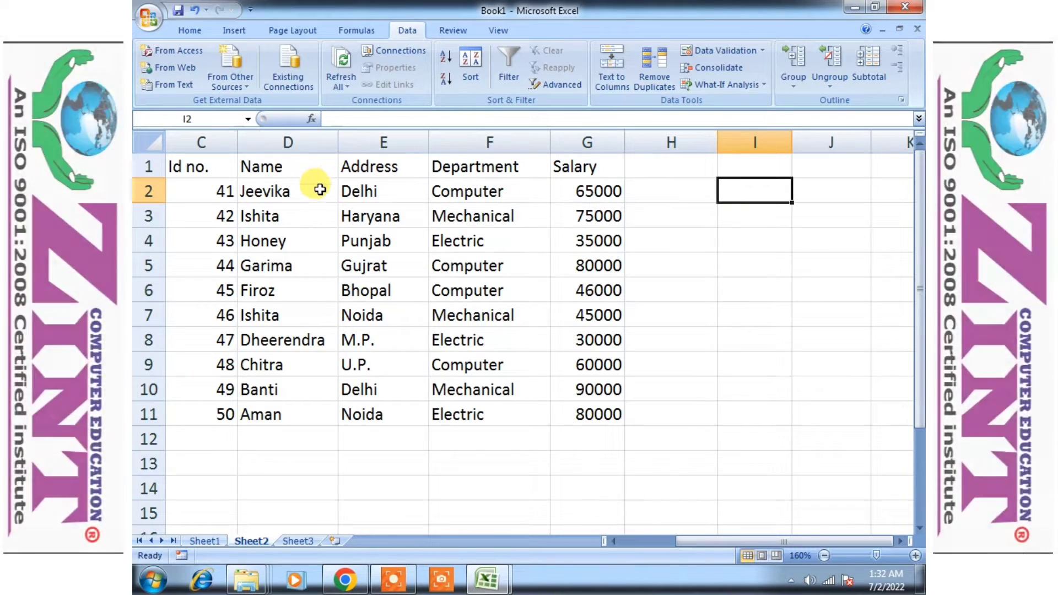
left_click(272, 190)
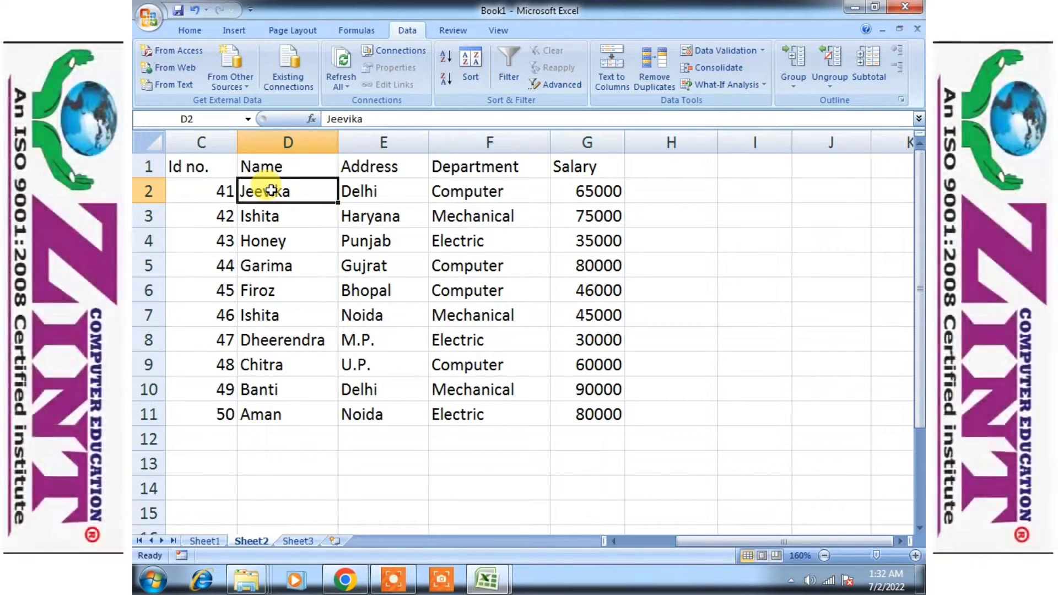
left_click(752, 169)
Step: Copy the Name header and the first record's name from D1:D2 to I1:I2 as filter criteria
left_click_drag(245, 167, 265, 187)
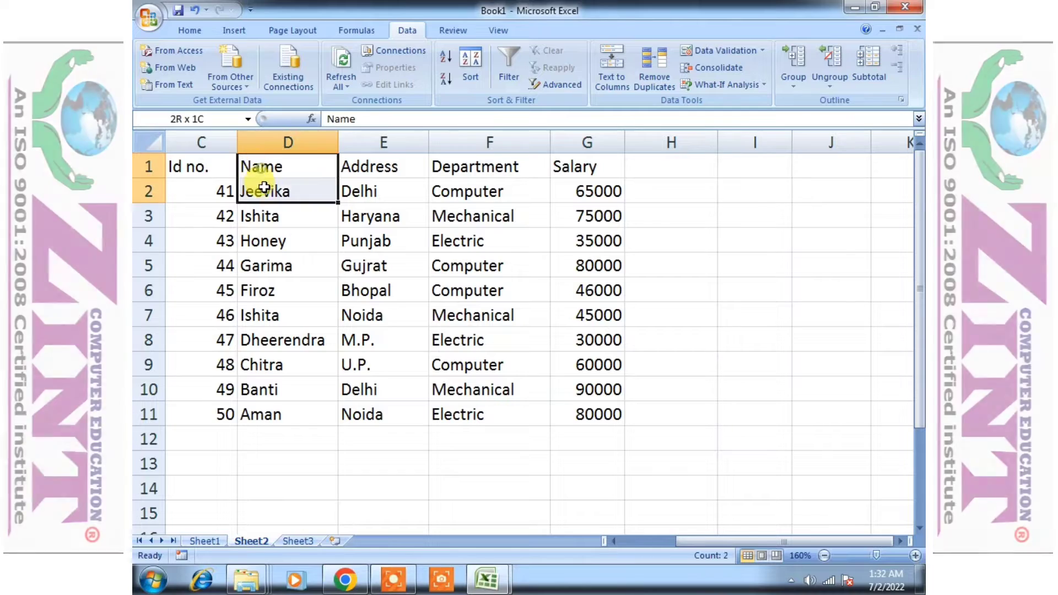
key("ctrl+c")
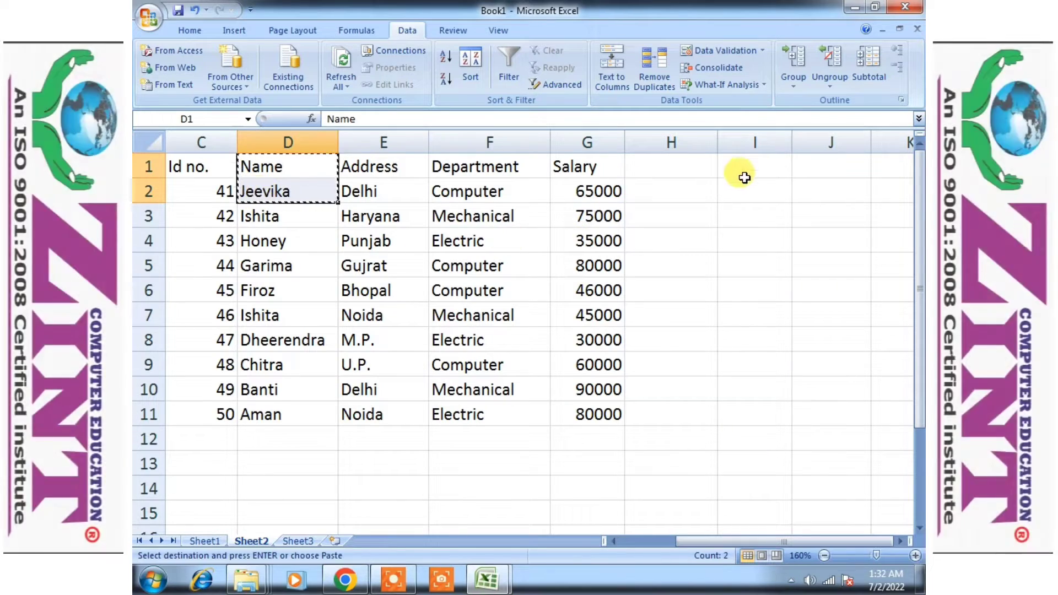
left_click(748, 167)
key("ctrl+v")
left_click(743, 241)
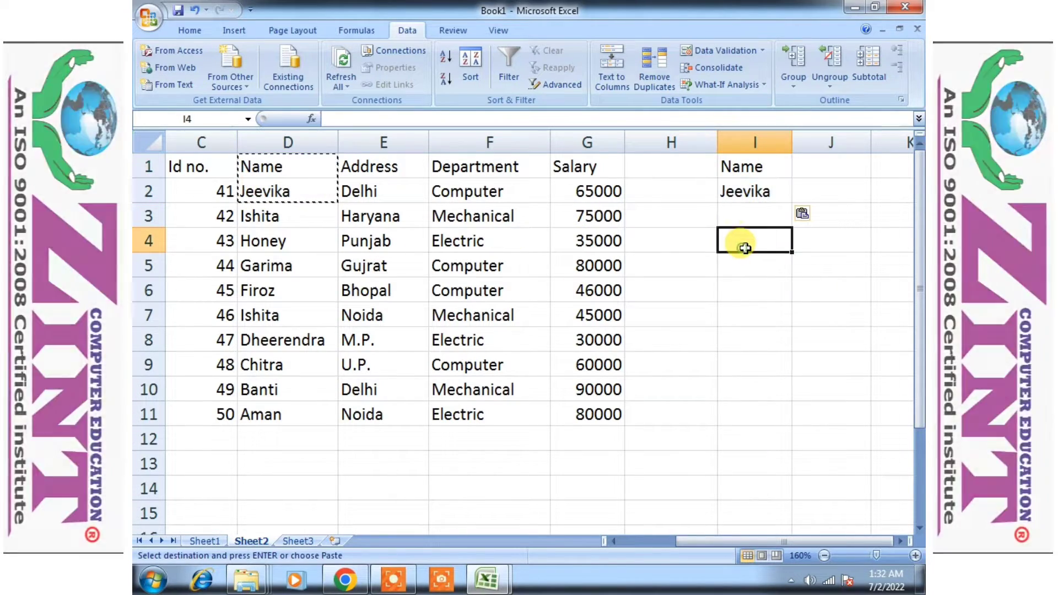
left_click(744, 191)
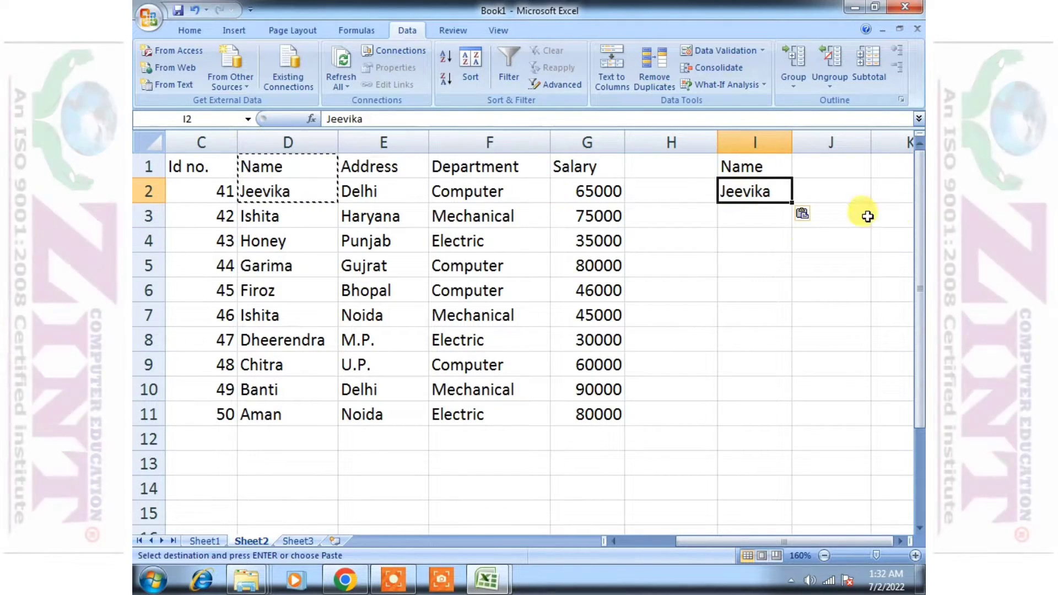
Step: Start an Advanced Filter from empty cell H8 and replace its list range with Sheet2 C1:G11
left_click(678, 338)
left_click(574, 90)
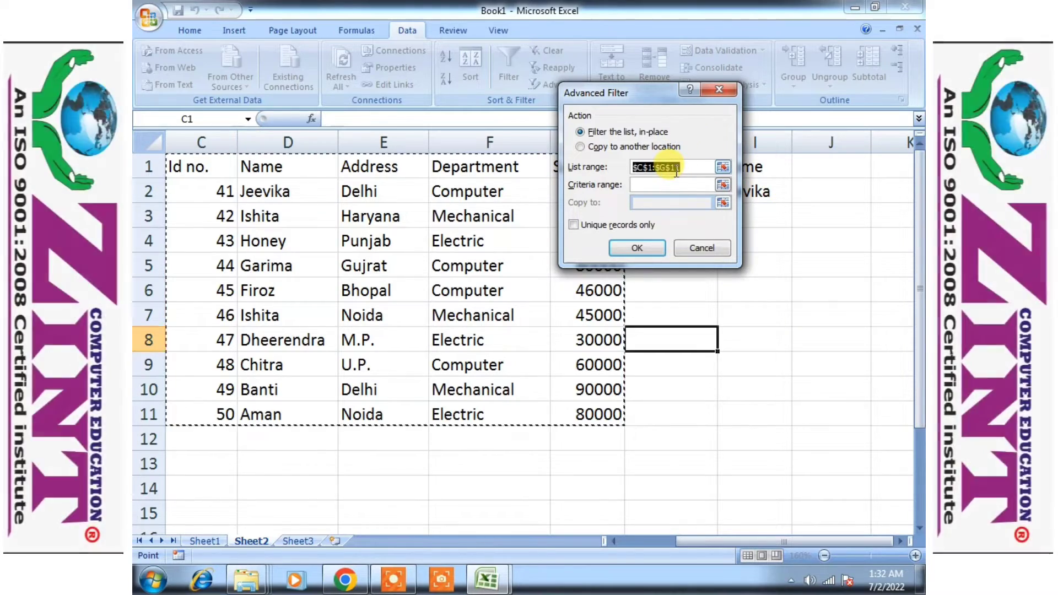
key("BackSpace")
left_click_drag(662, 98, 813, 301)
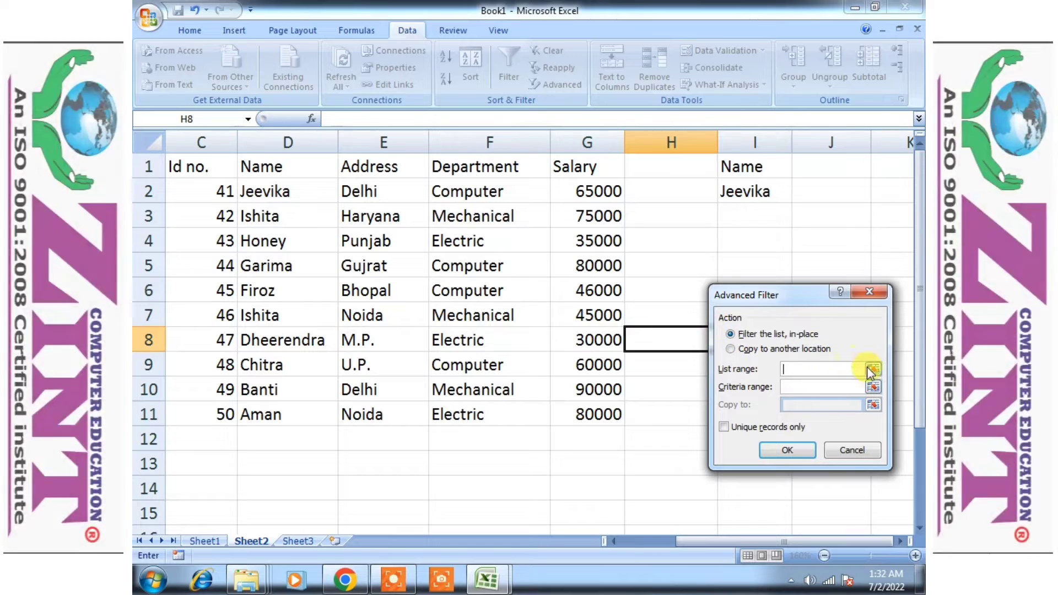
left_click(873, 370)
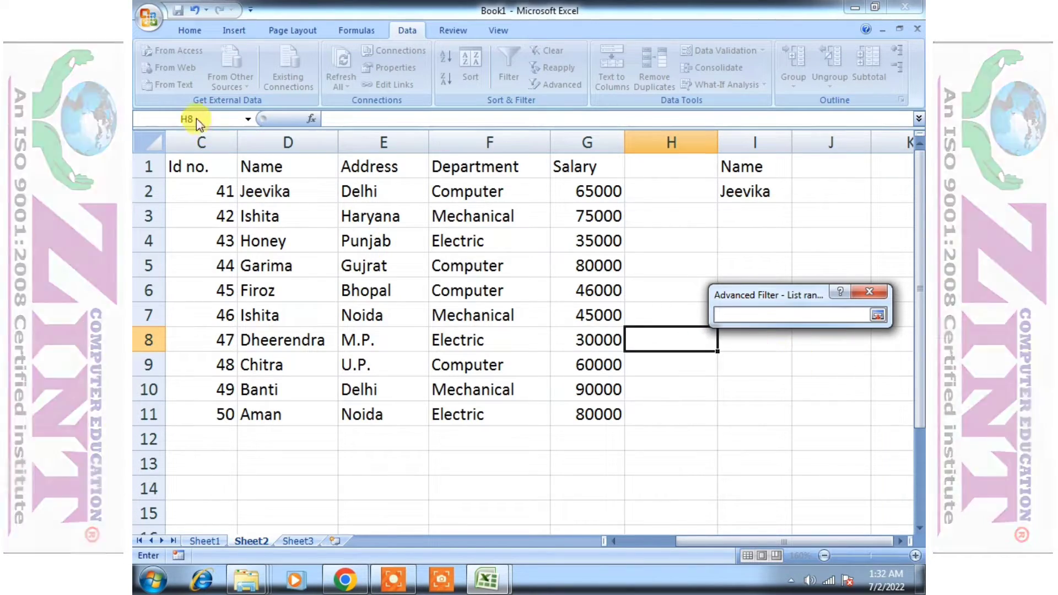
left_click_drag(201, 163, 567, 401)
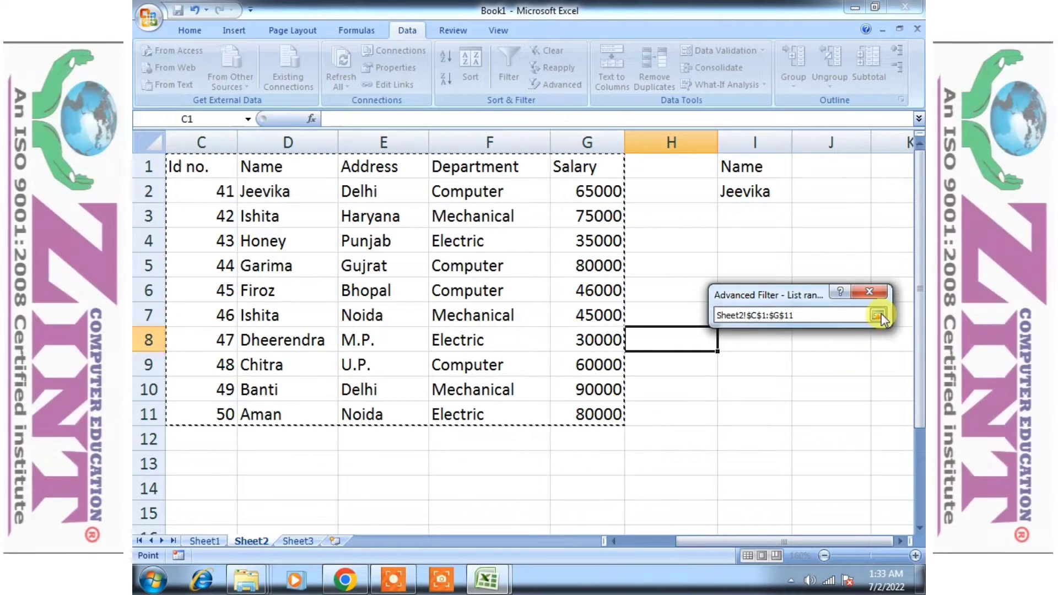
left_click(878, 314)
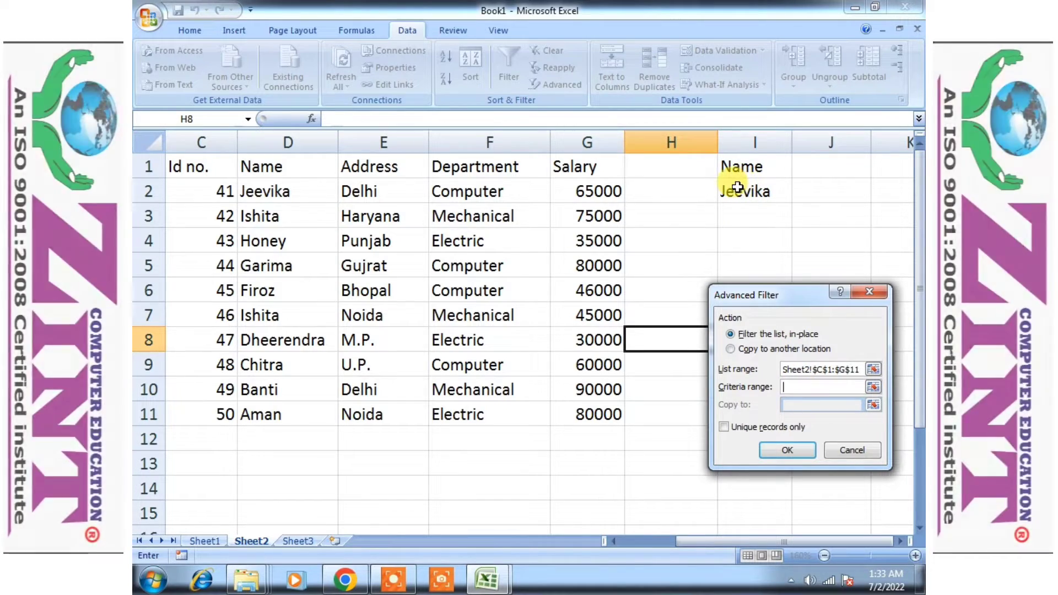
Step: Set the Advanced Filter's criteria range to I1:I2 and filter the list in place
left_click_drag(729, 158, 752, 193)
left_click(877, 314)
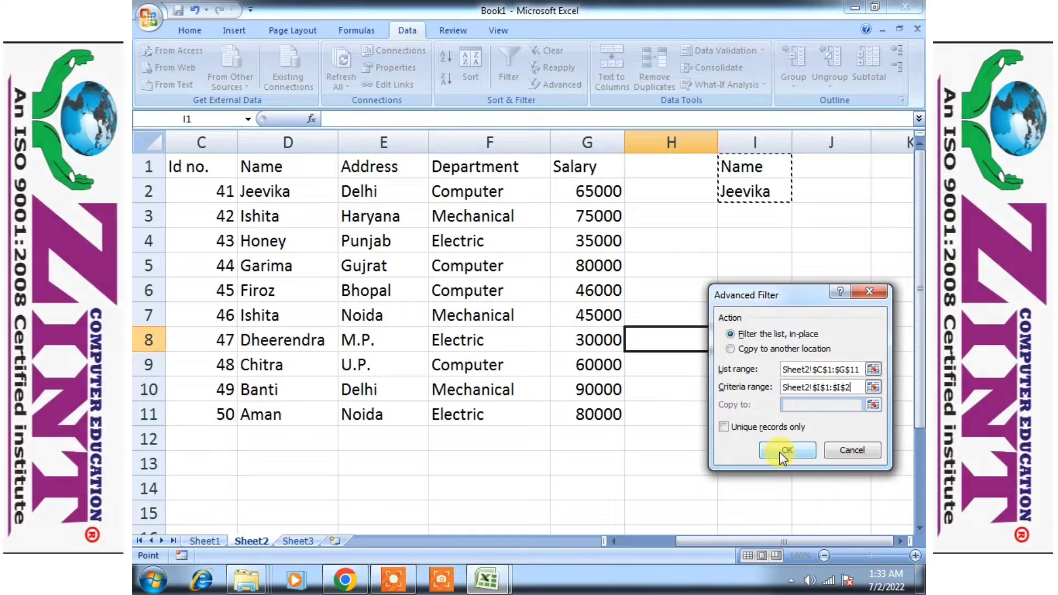
left_click(783, 453)
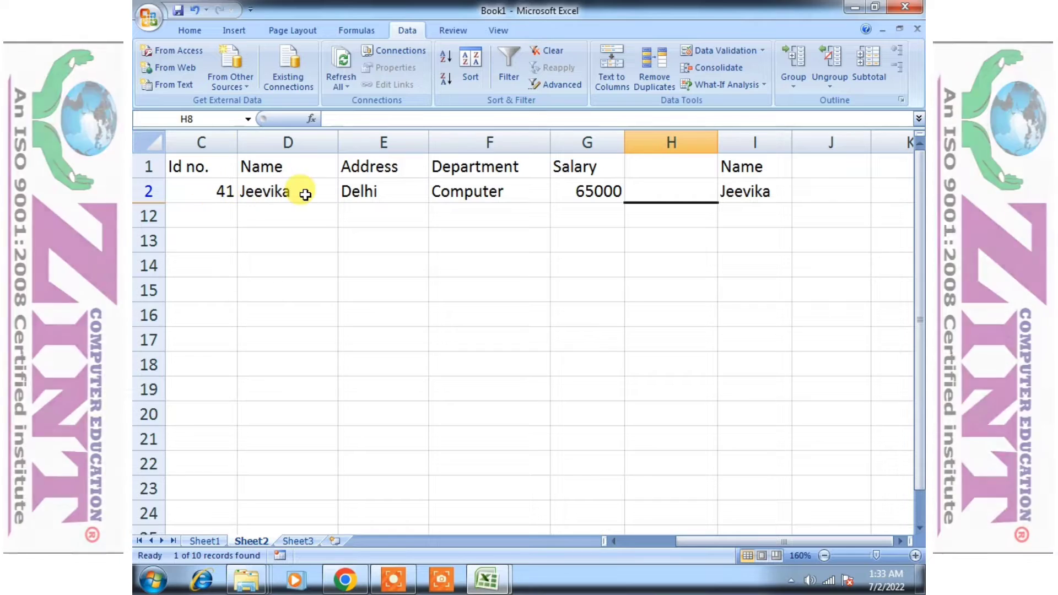
Step: Review the filtered record's fields, then clear the filter to restore the full employee list
left_click(214, 193)
left_click(365, 194)
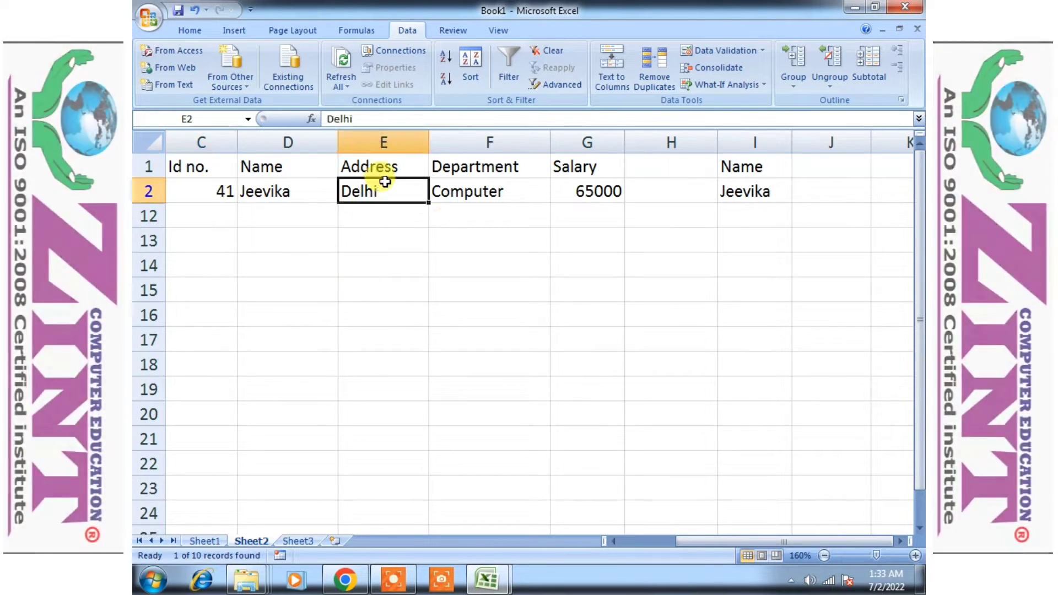
left_click(490, 191)
left_click(580, 194)
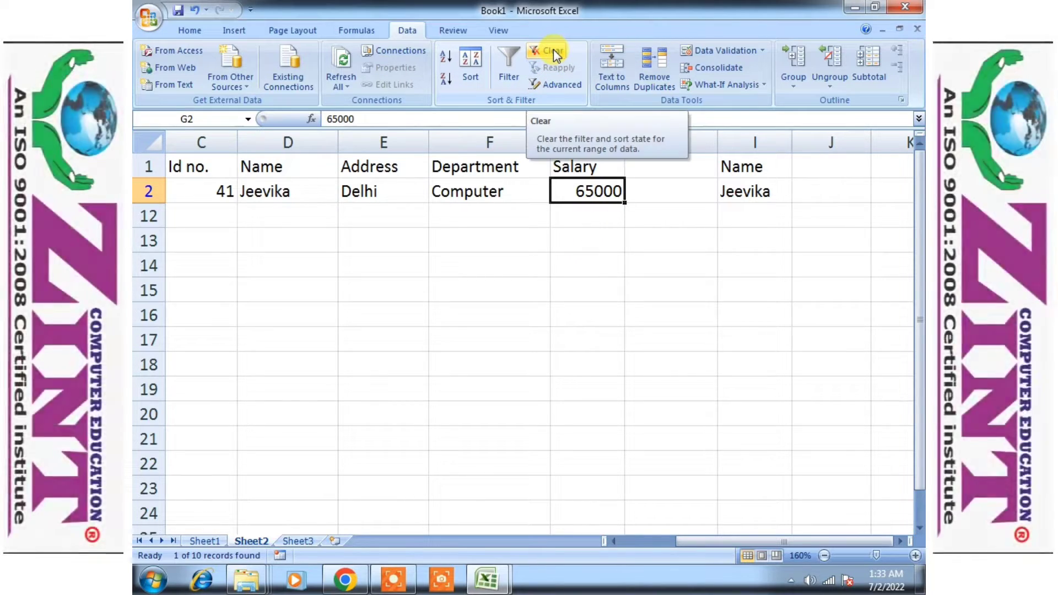
left_click(554, 51)
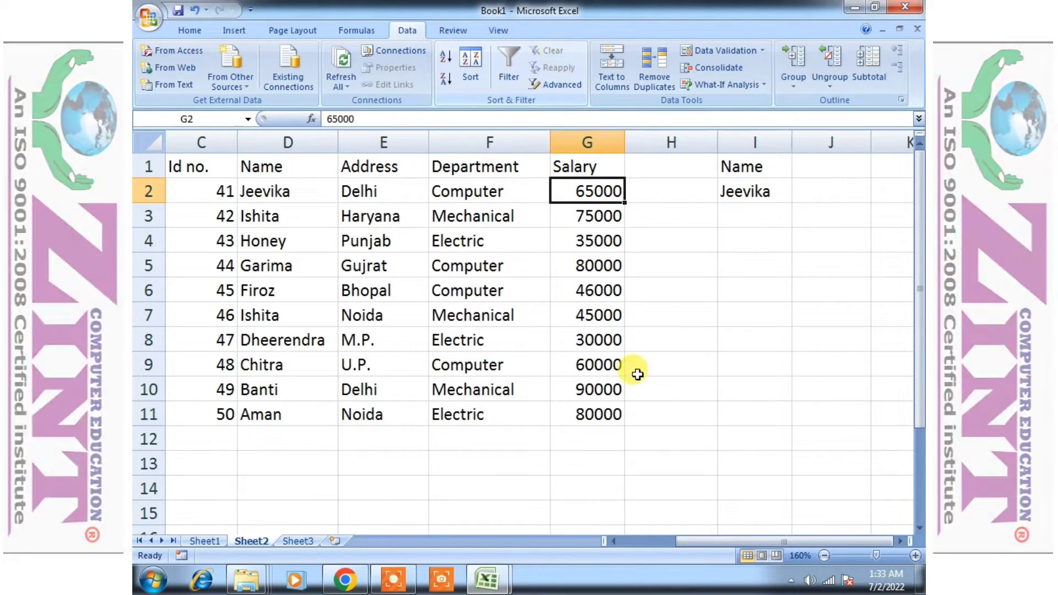
Step: Replace the criterion in I2, below the Name header, with the first name shared by employees 42 and 46
left_click_drag(688, 314, 741, 290)
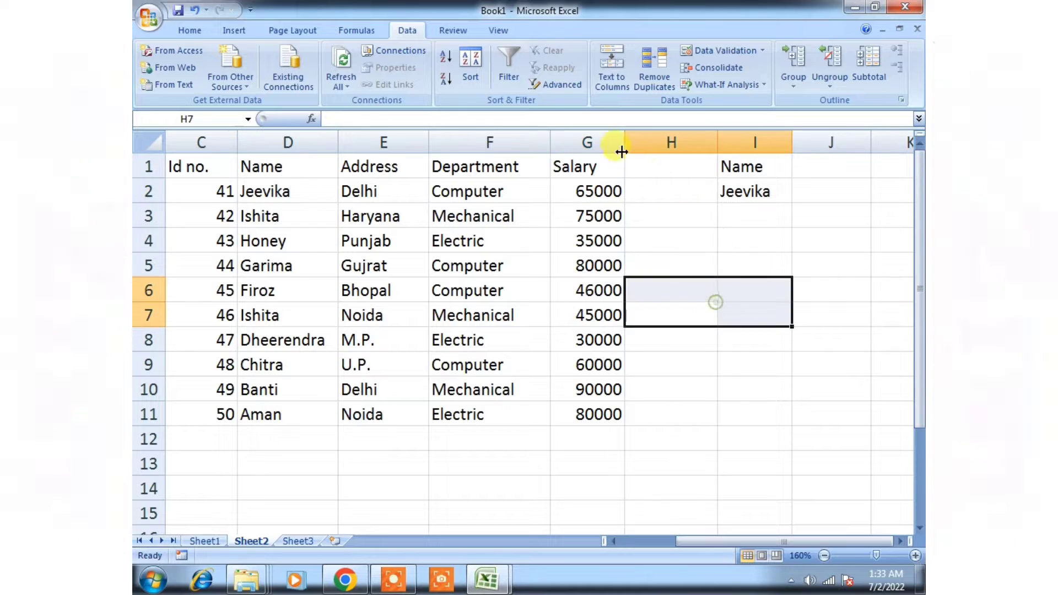
left_click(750, 191)
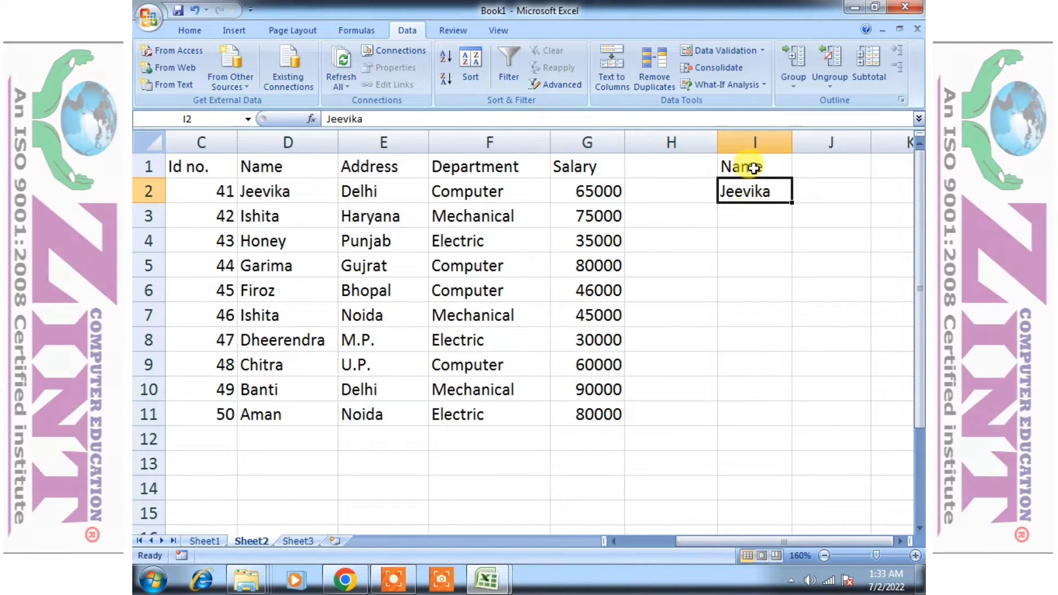
left_click_drag(745, 166, 763, 202)
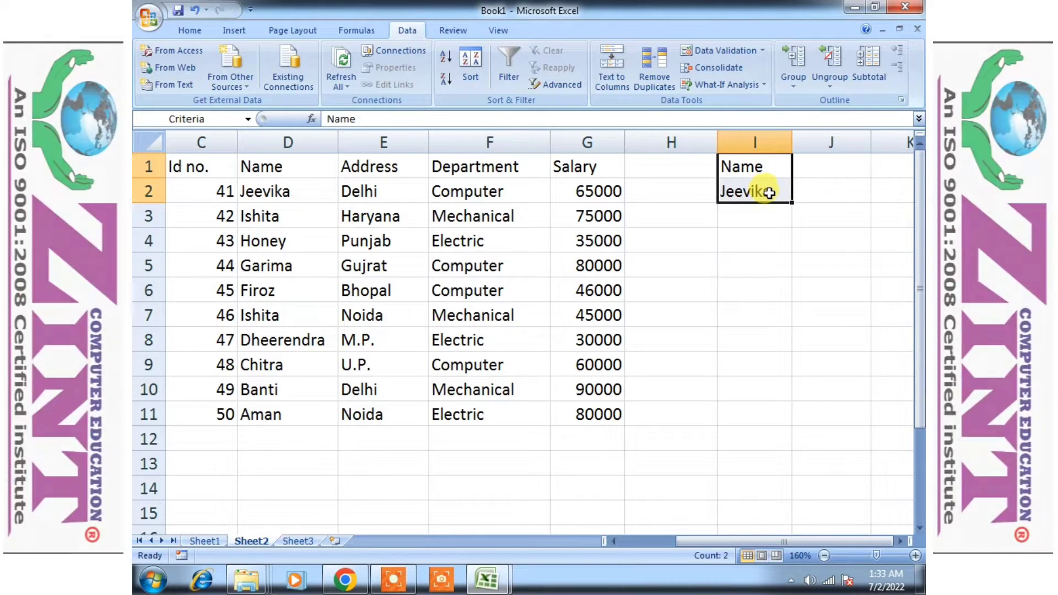
left_click(769, 192)
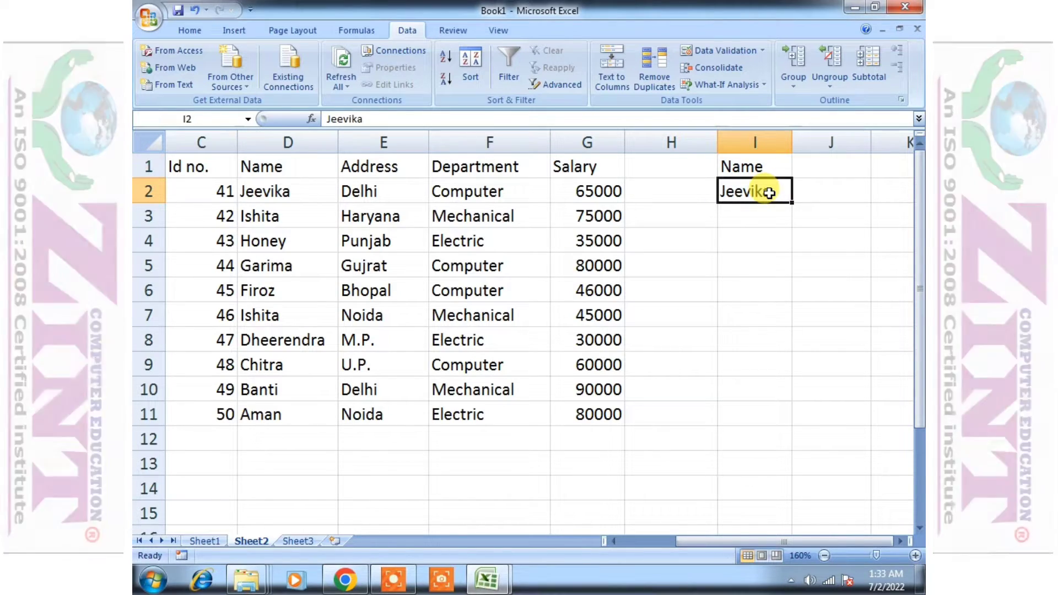
key("BackSpace")
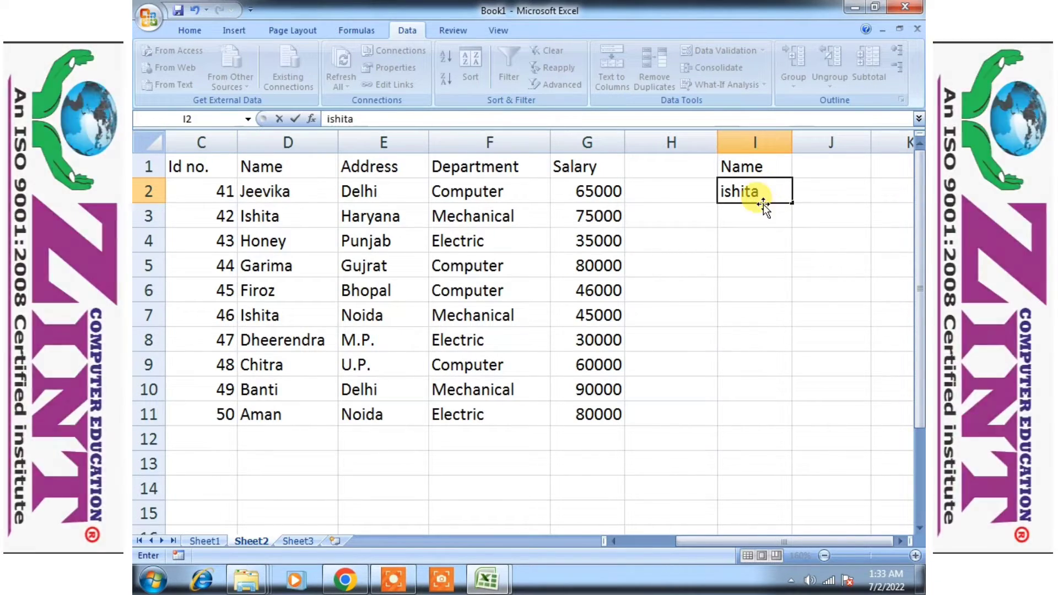
left_click(765, 239)
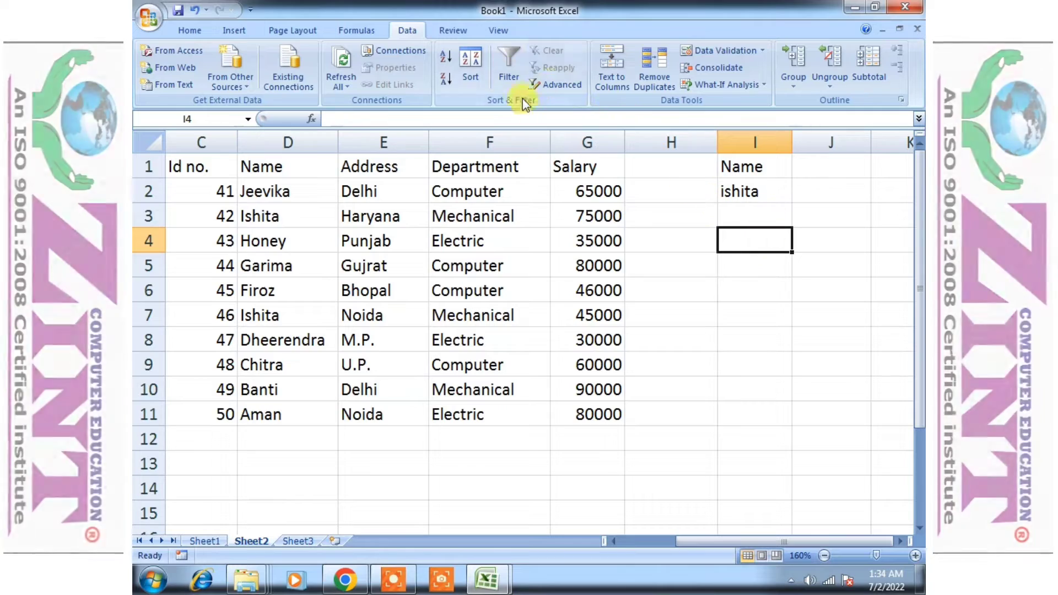
Step: Run an Advanced Filter in place on Sheet2 C1:G11 using I1:I2 as the name criteria range
left_click(551, 88)
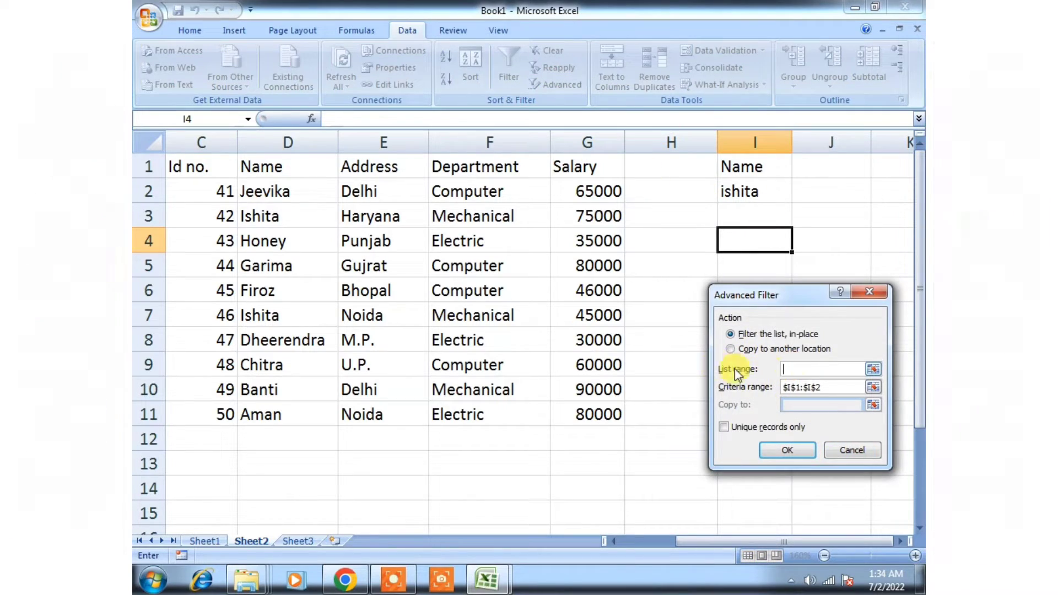
left_click_drag(185, 168, 575, 411)
left_click(834, 385)
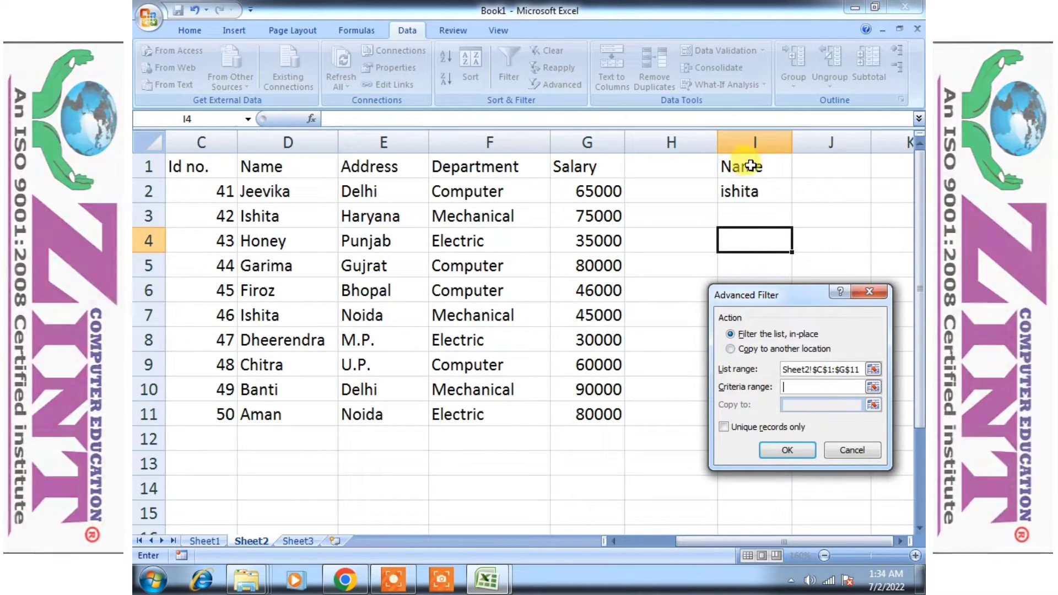
left_click_drag(745, 166, 756, 190)
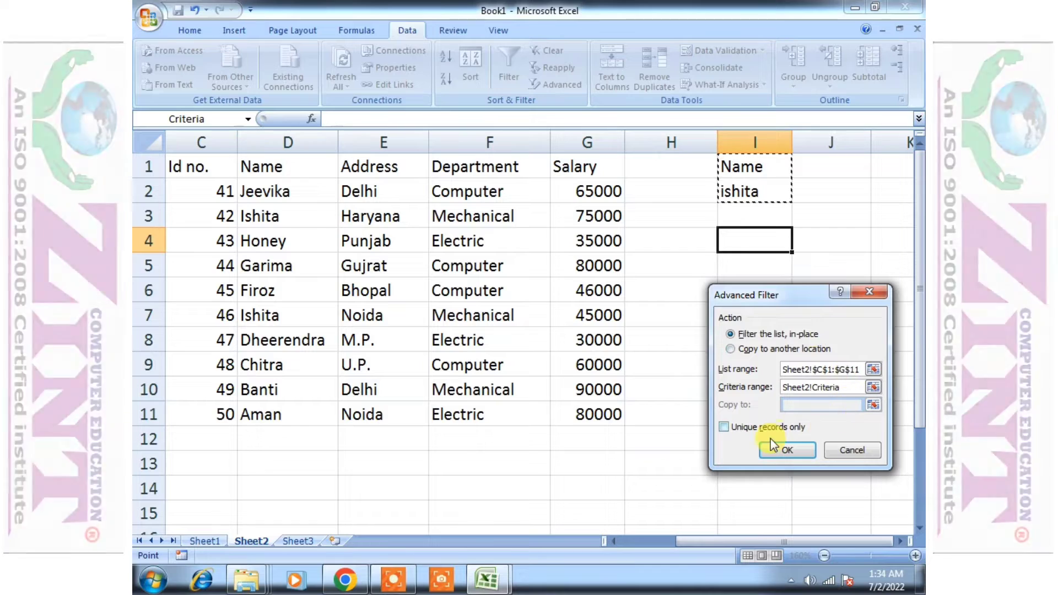
left_click(788, 450)
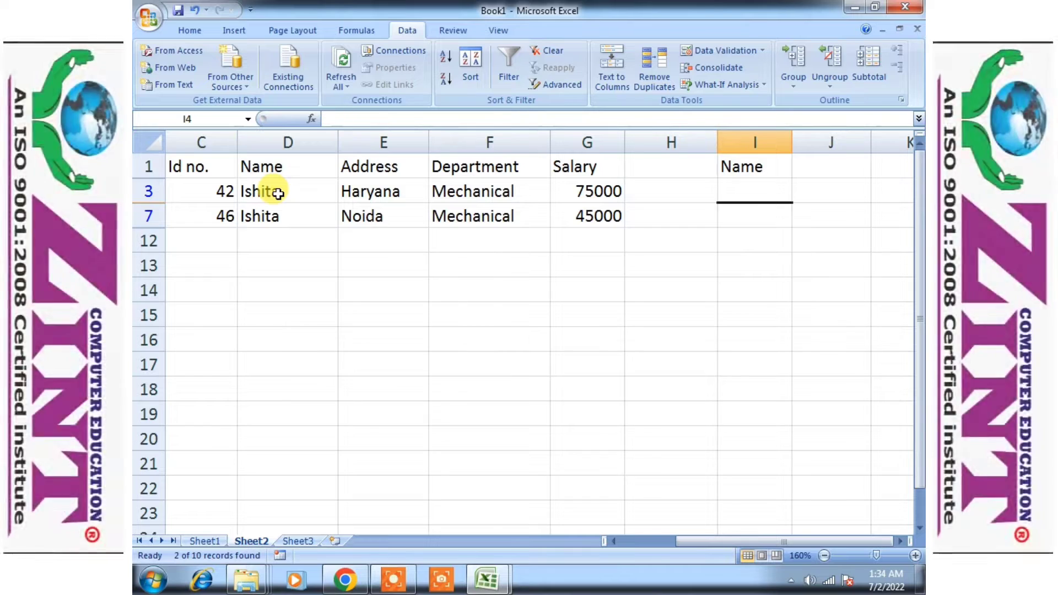
Step: Examine the Id no., name, address and department of the records returned by the name filter
left_click(277, 193)
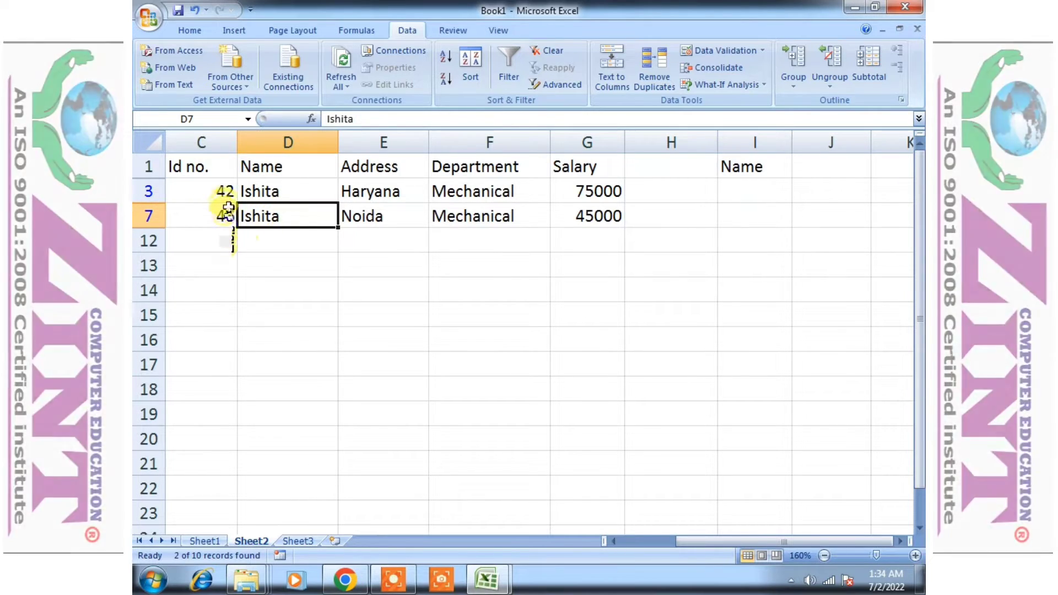
left_click(223, 192)
left_click(229, 214)
left_click(369, 212)
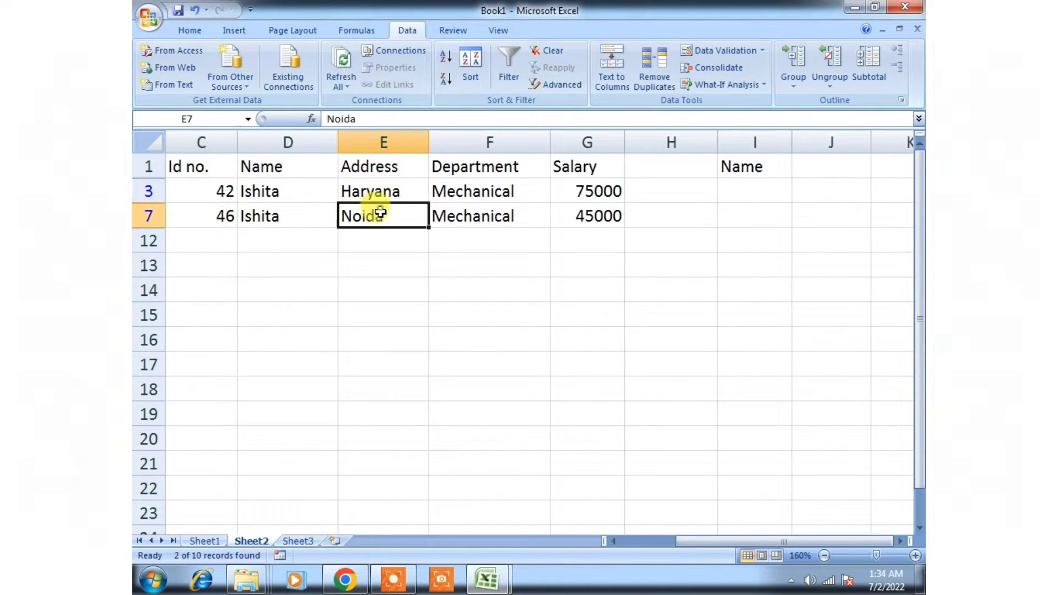
left_click(480, 187)
left_click(477, 218)
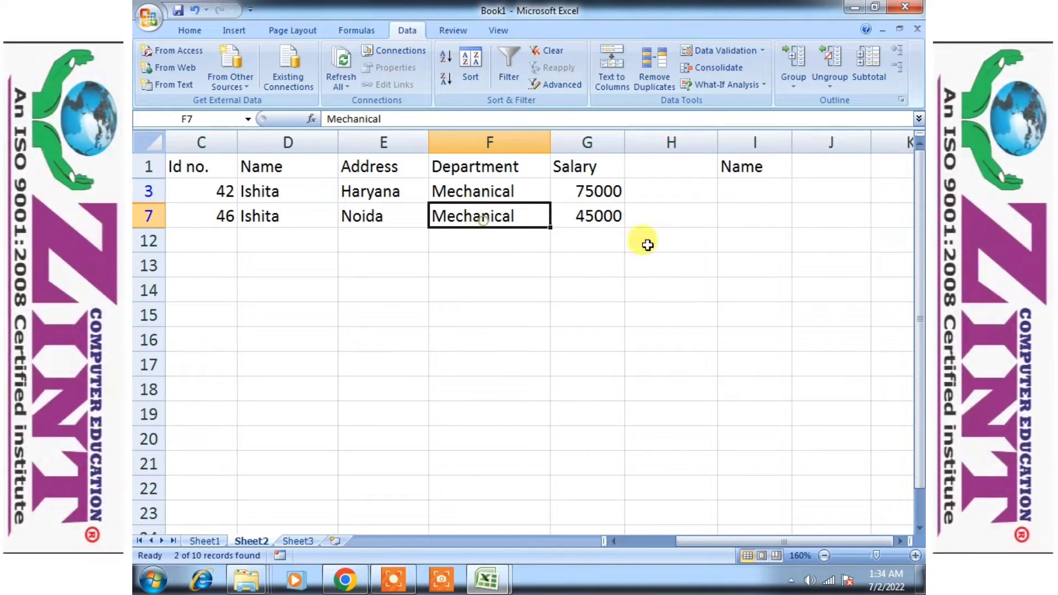
left_click(587, 236)
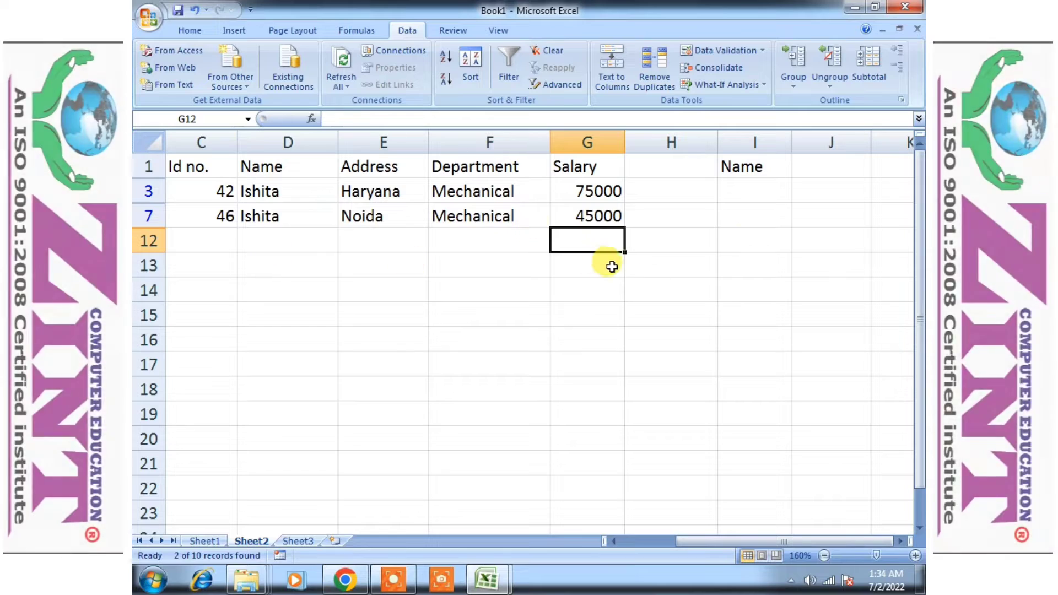
left_click(743, 192)
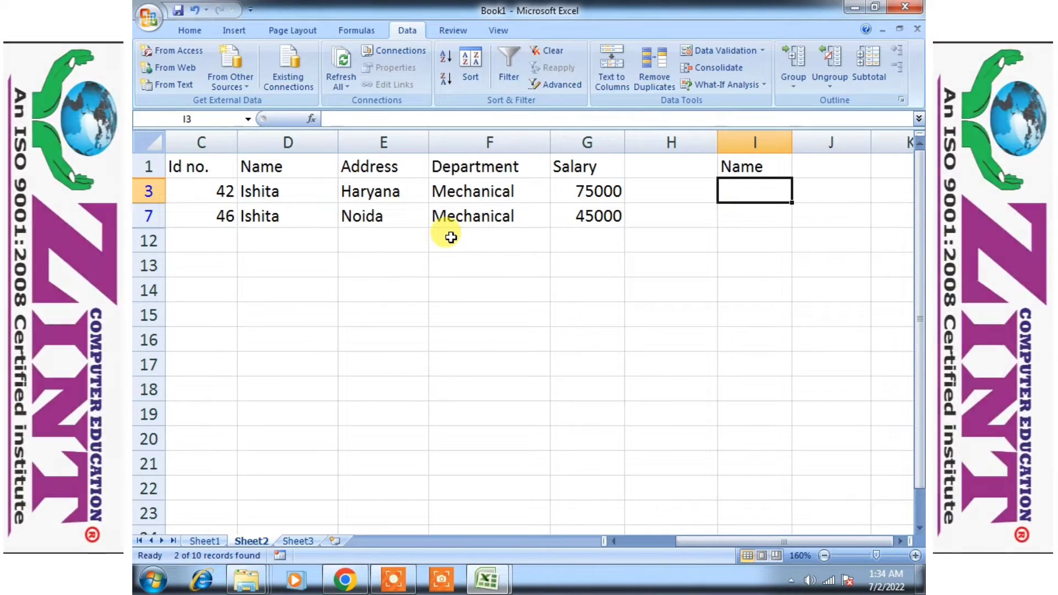
left_click(201, 194)
left_click(212, 220)
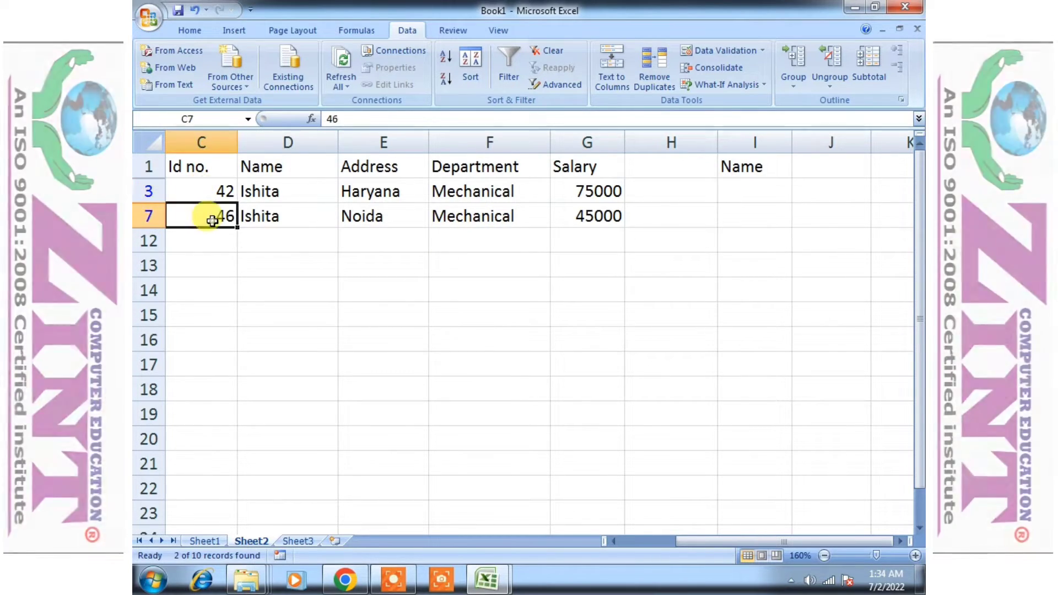
left_click(754, 195)
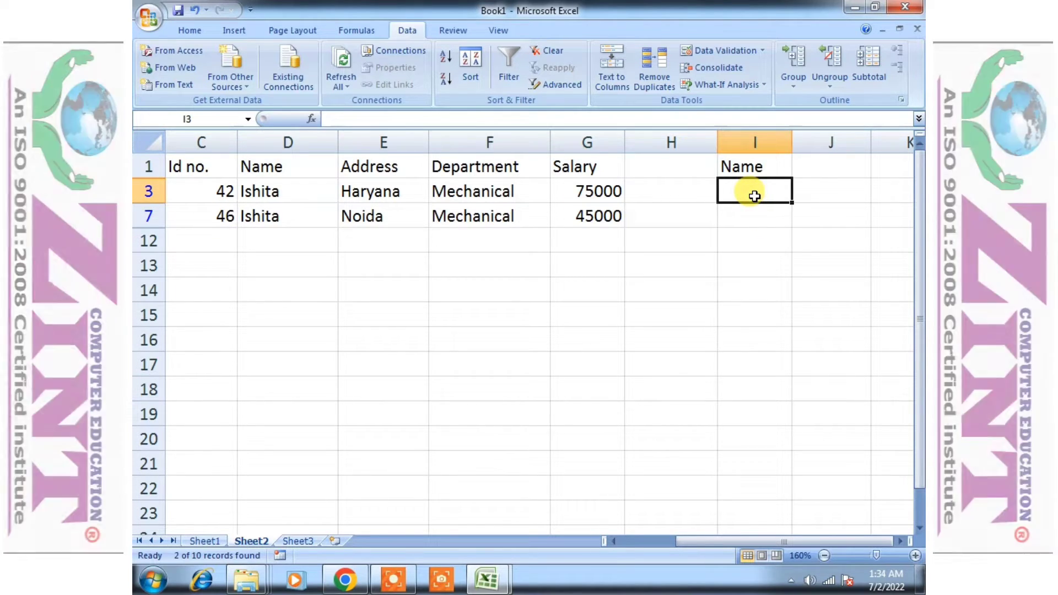
Step: Change the criteria header in I1 to Address and enter noida in I3
left_click(752, 167)
key("BackSpace")
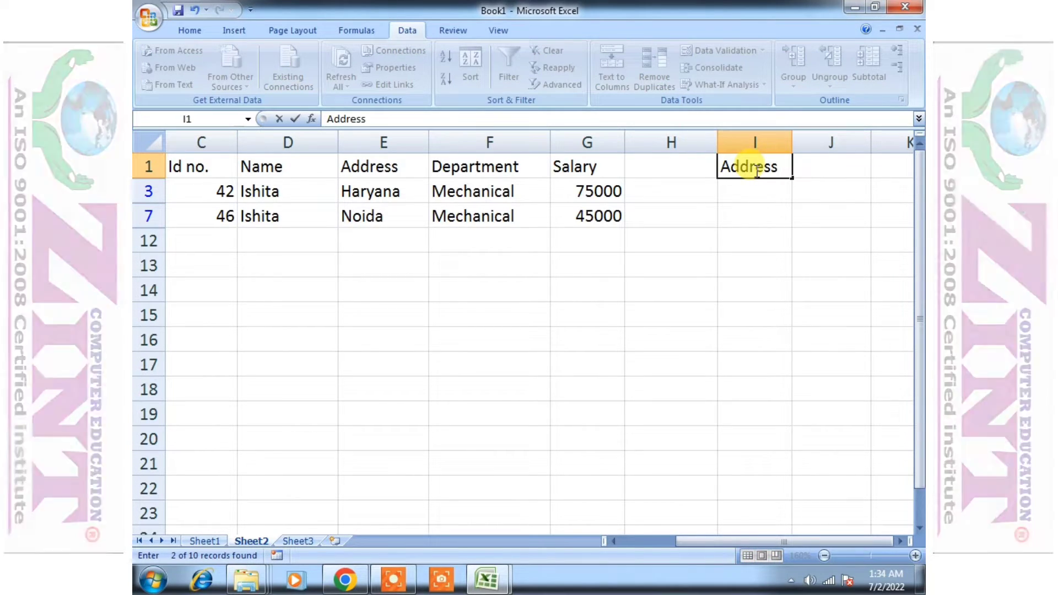
left_click(767, 191)
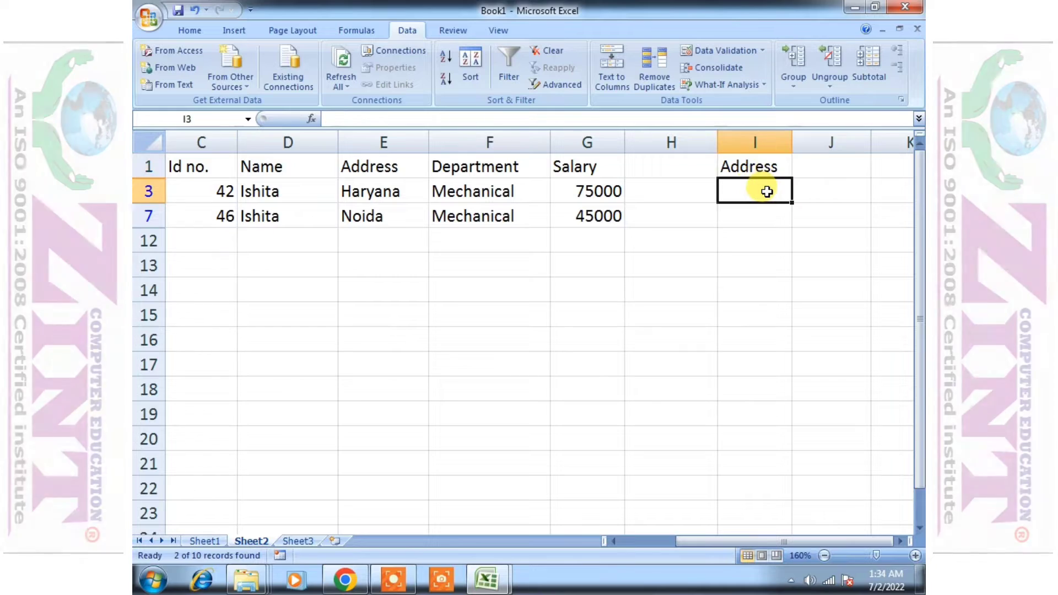
type("noida")
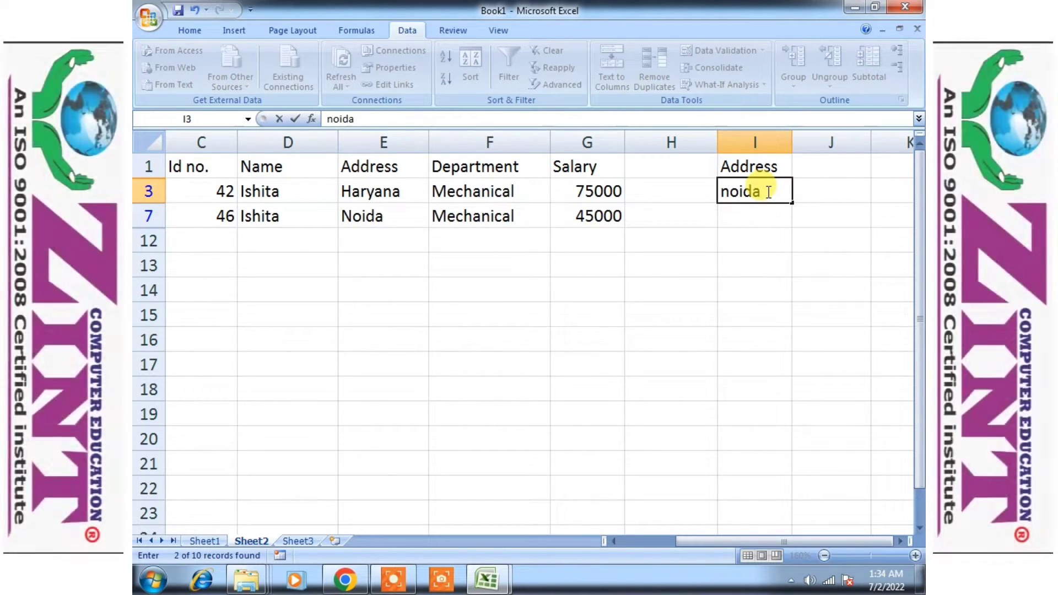
key("Return")
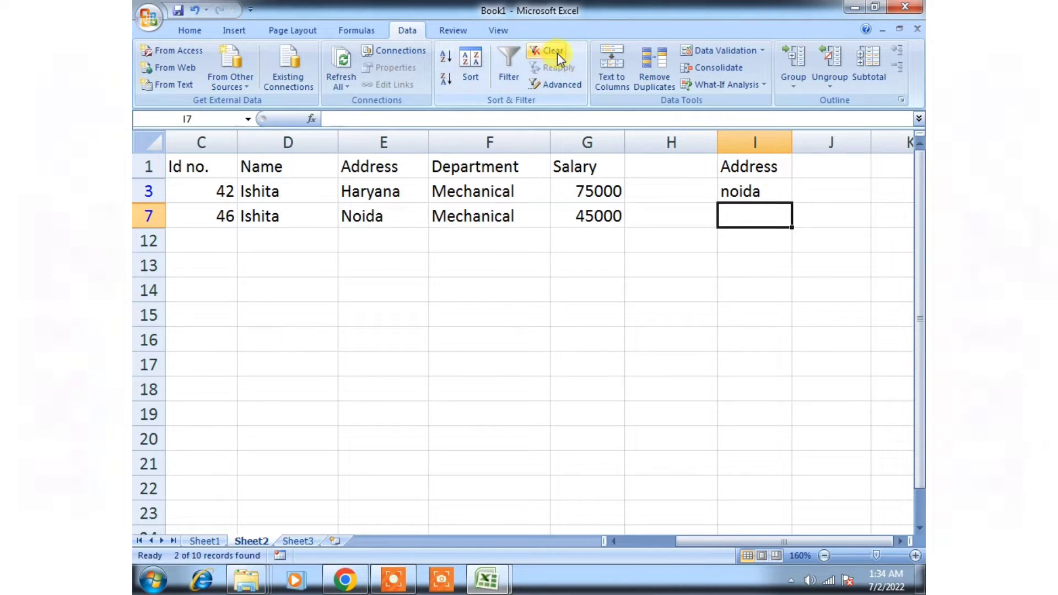
Step: Clear the filter and replace the leftover name criterion in I2 by moving noida up from I3
left_click(553, 52)
left_click(777, 246)
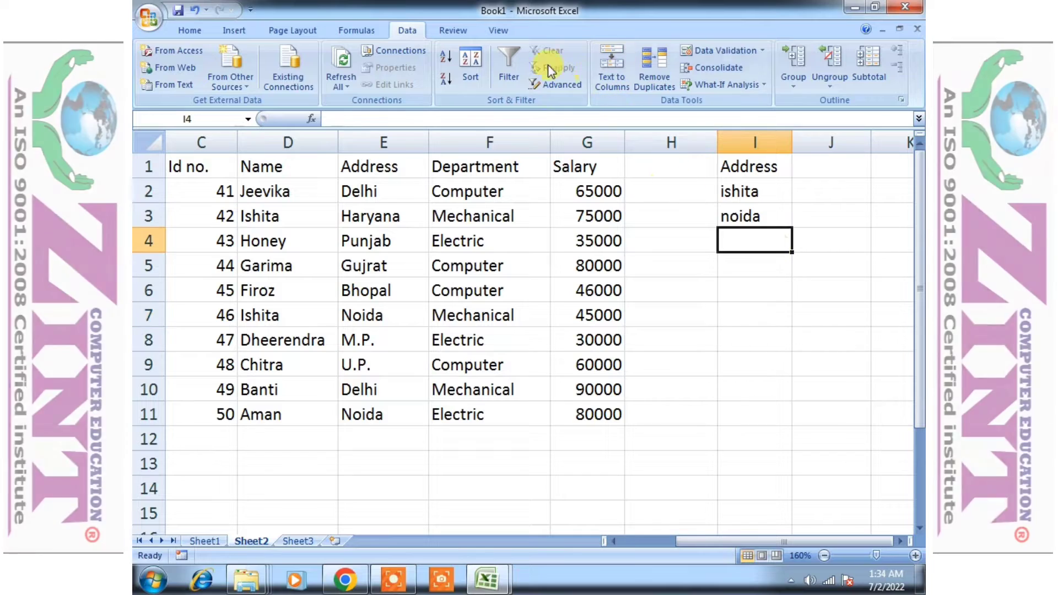
left_click(745, 193)
key("Delete")
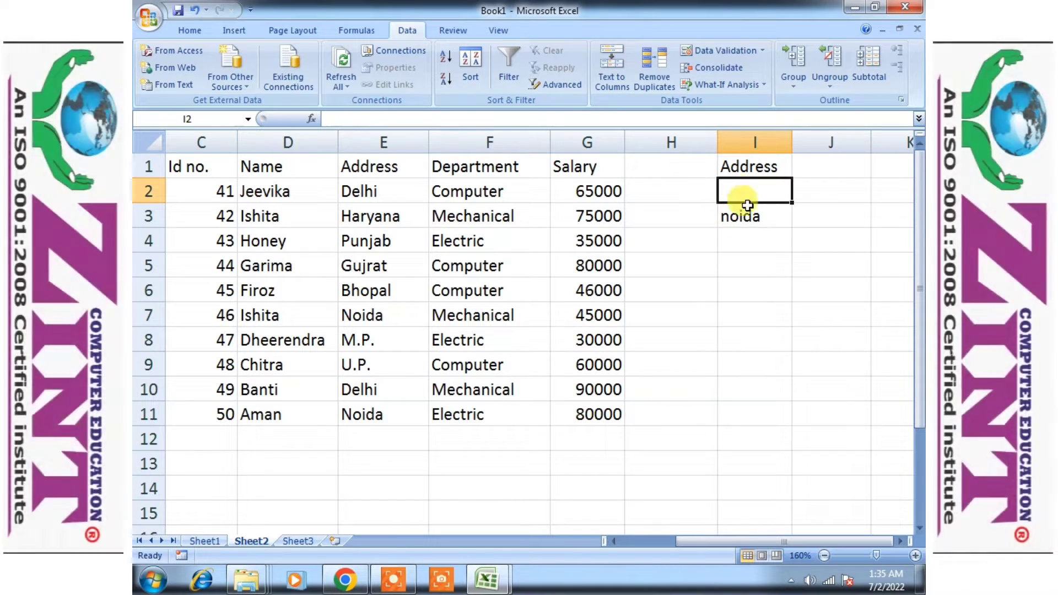
left_click(753, 212)
left_click_drag(756, 203, 757, 188)
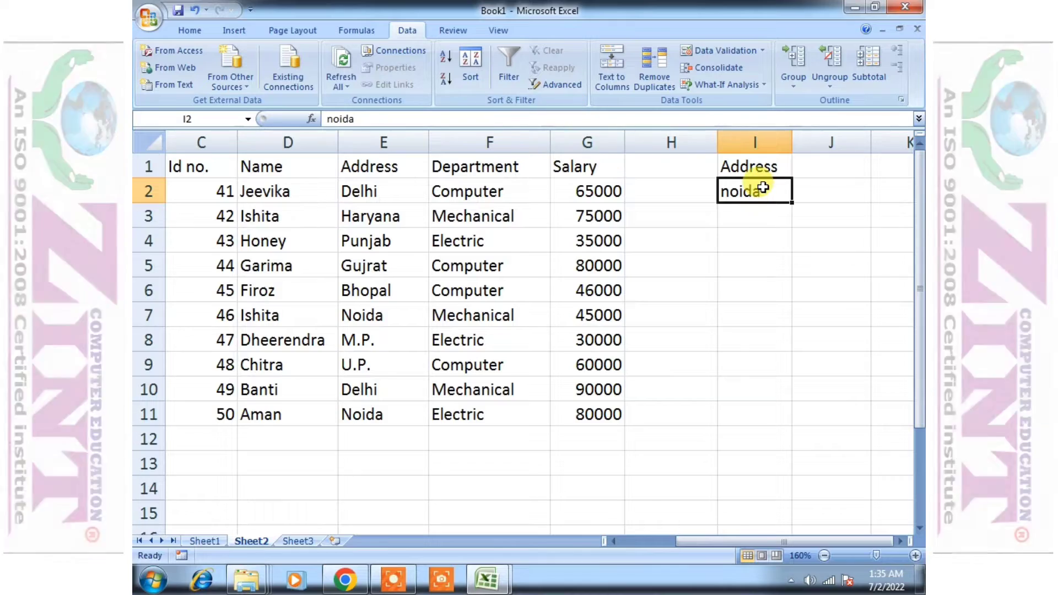
Step: From empty cell I7, run an in-place Advanced Filter on Sheet2 C1:G11 with the address criteria range I1:I2
left_click(552, 89)
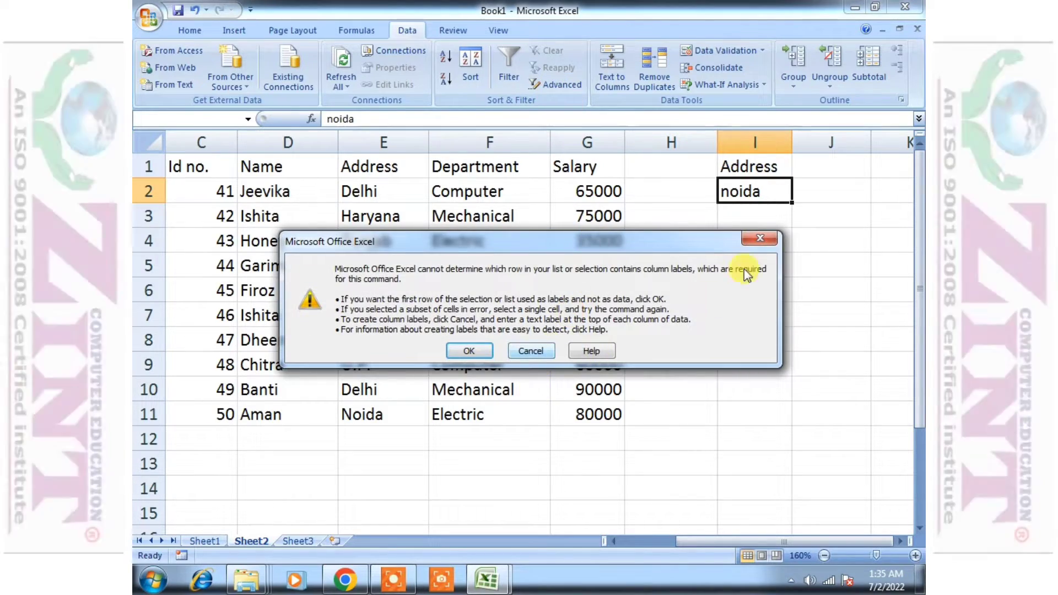
left_click(766, 242)
left_click(755, 315)
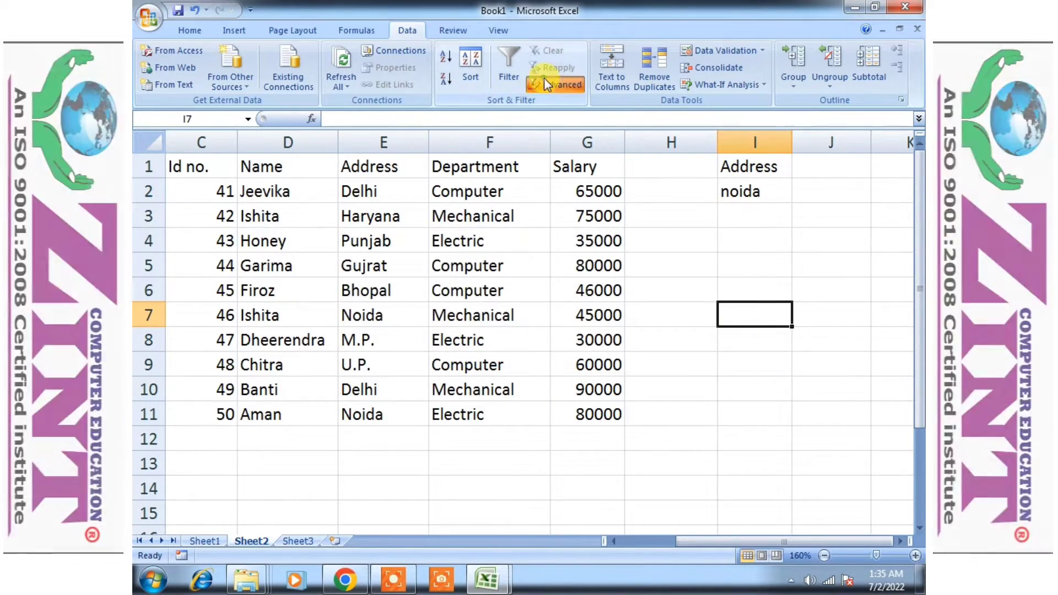
left_click(556, 84)
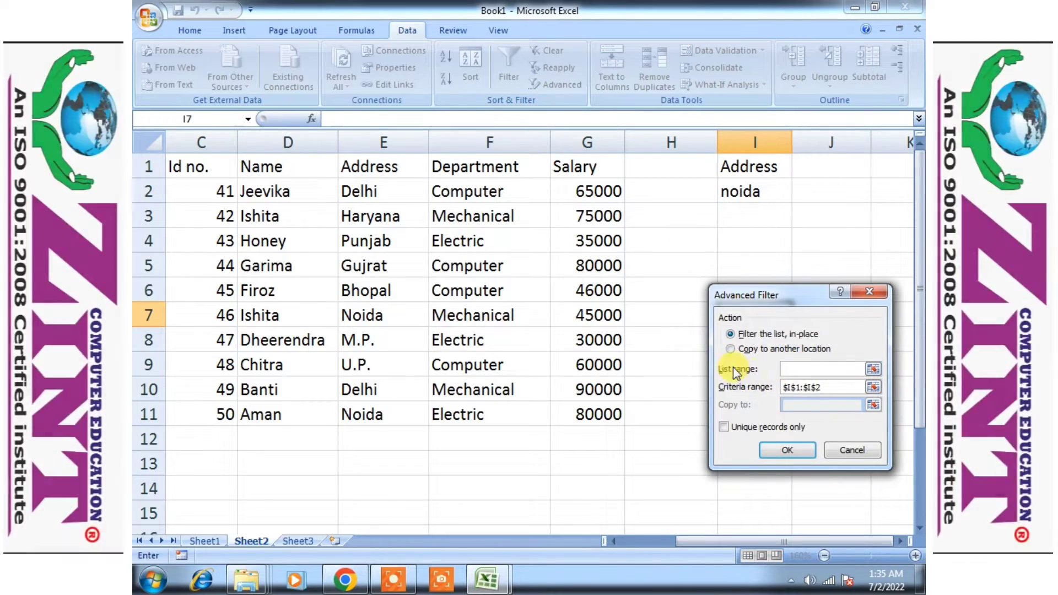
left_click_drag(177, 165, 579, 407)
key("Tab")
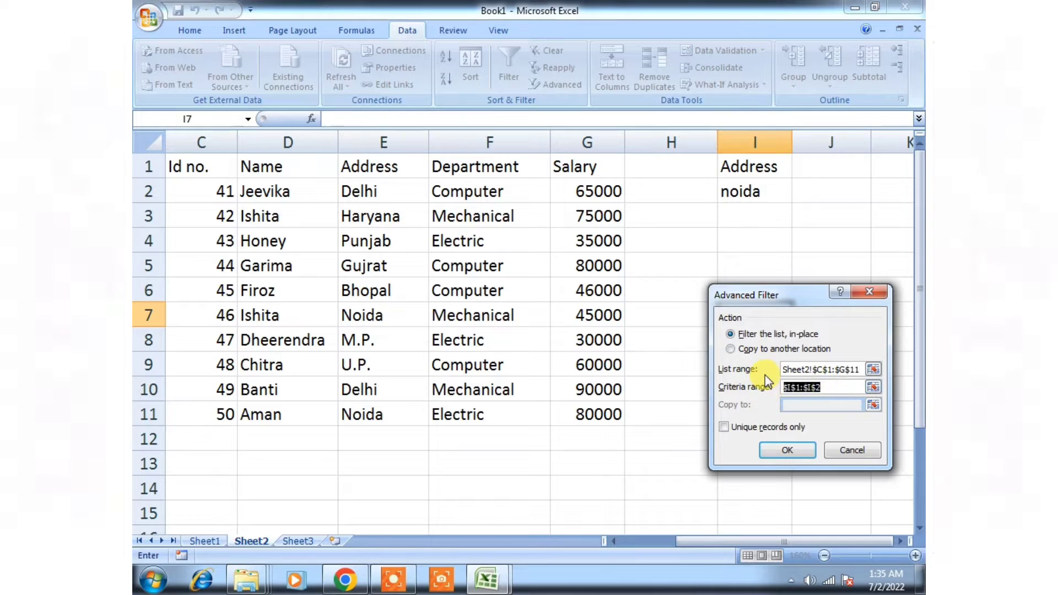
left_click_drag(744, 166, 749, 193)
left_click(789, 452)
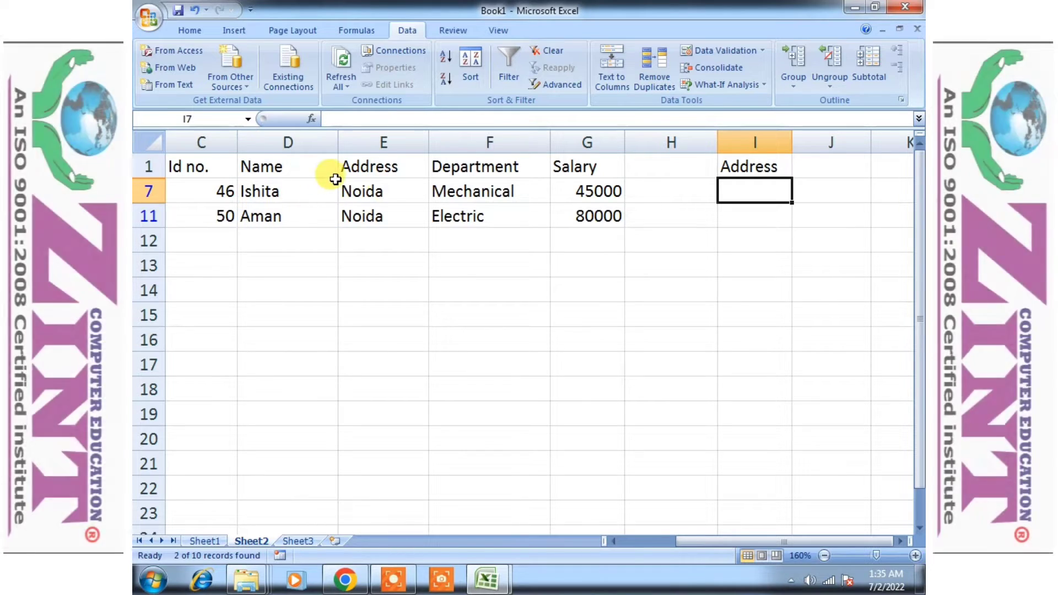
Step: Examine the Id no., name, address, department and salary of the records returned by the address filter
left_click(216, 192)
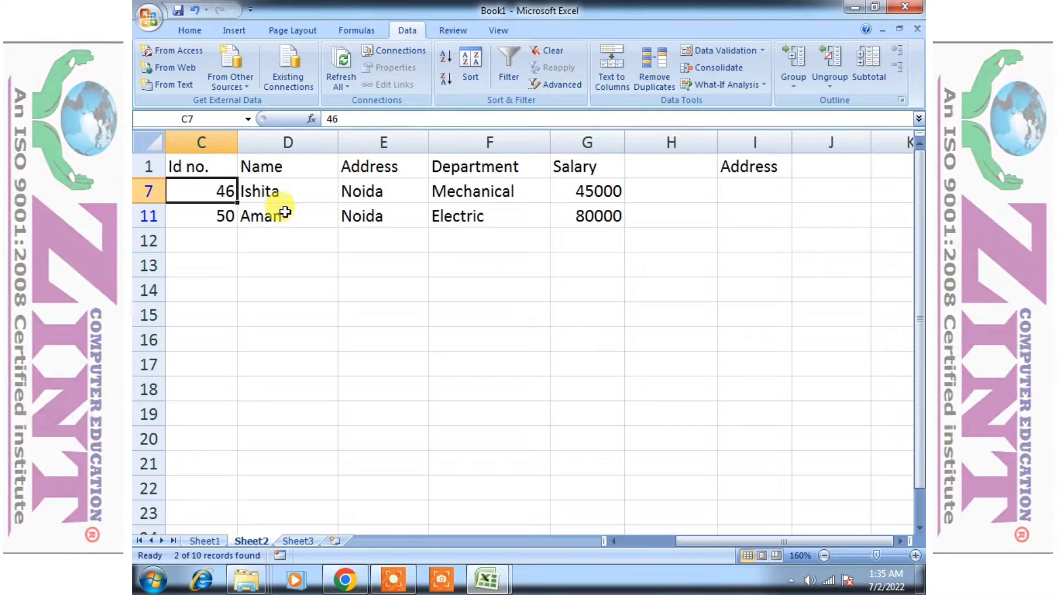
left_click(362, 202)
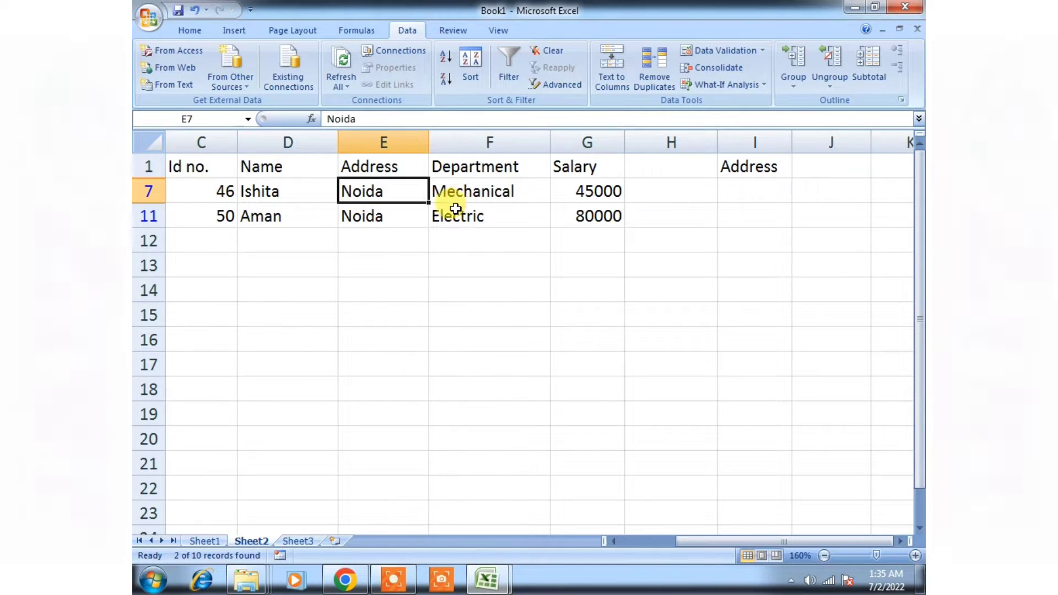
left_click(293, 190)
left_click(513, 202)
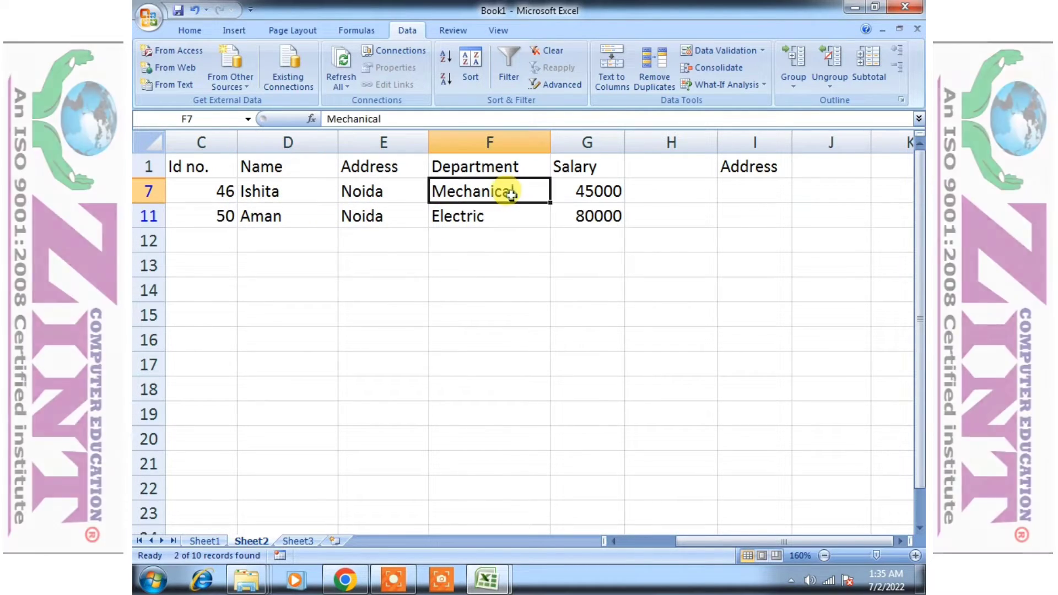
left_click(584, 194)
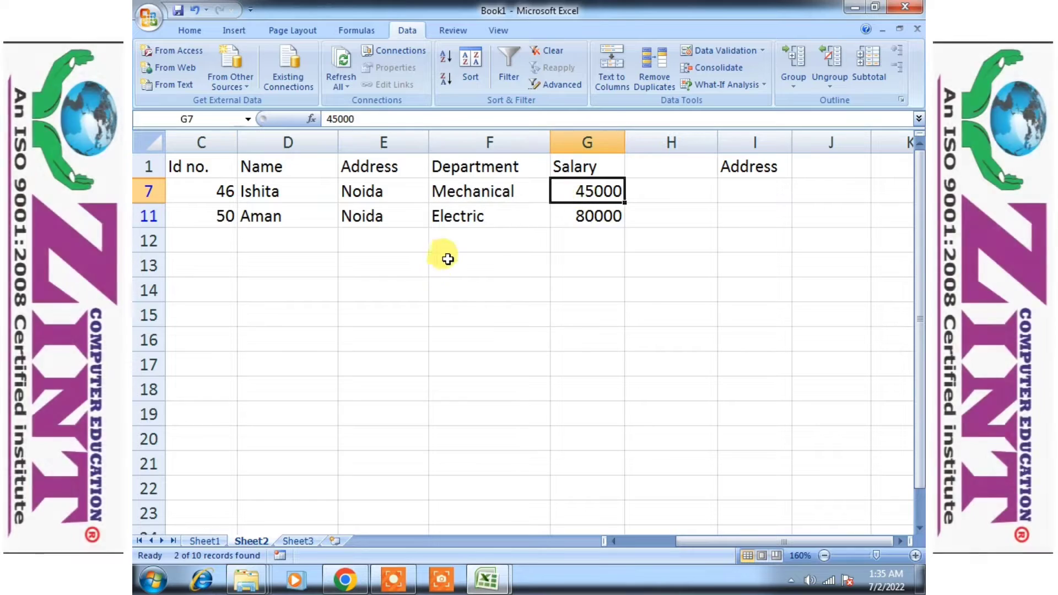
left_click(240, 193)
left_click(200, 197)
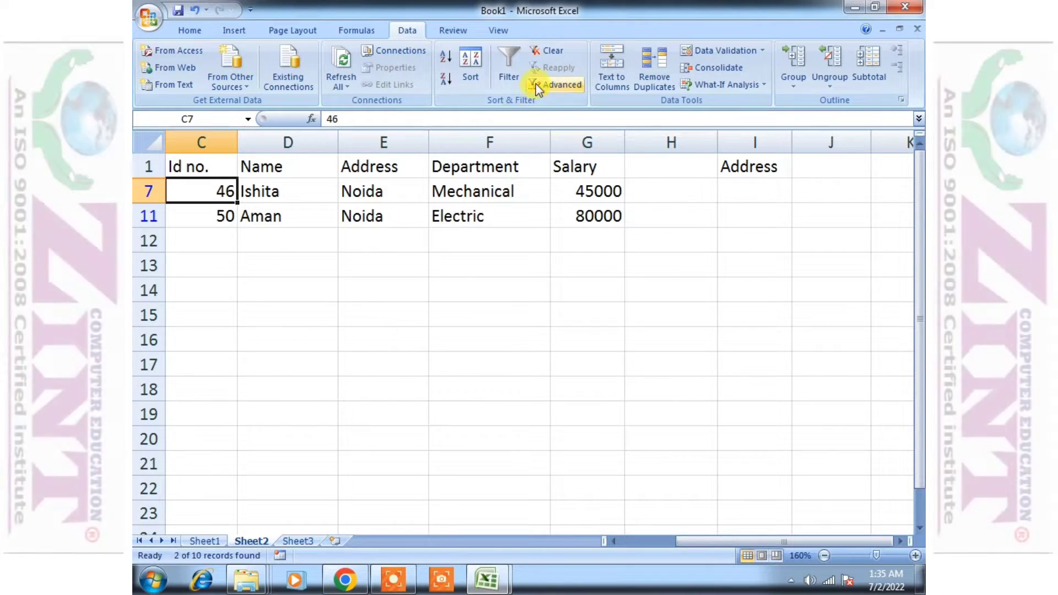
Step: Clear the filter and replace the criteria with the header id no. in I1 and 42 in I2
left_click(549, 50)
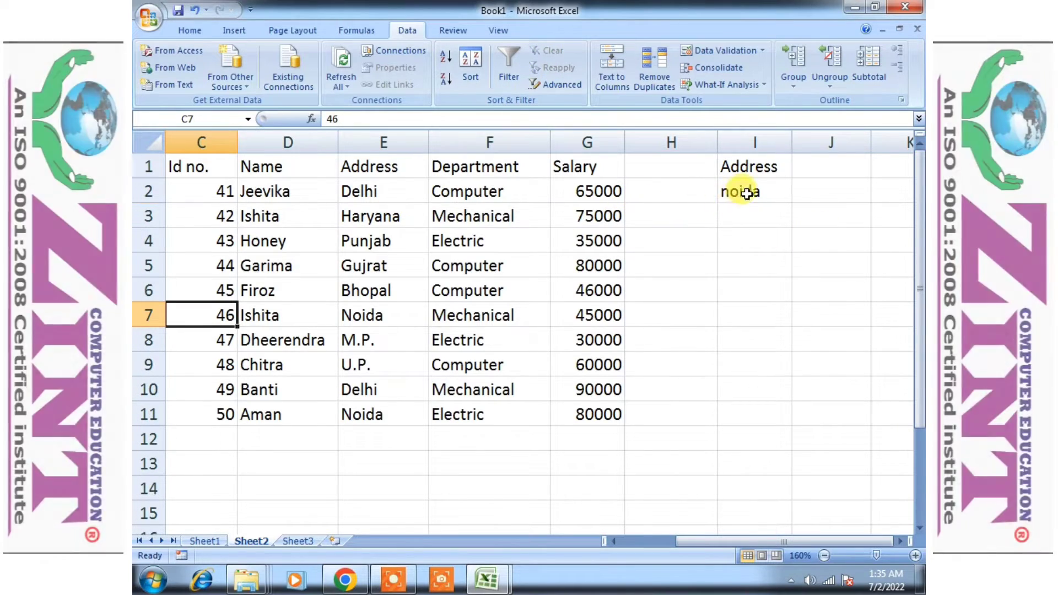
left_click(744, 192)
key("BackSpace")
left_click(759, 166)
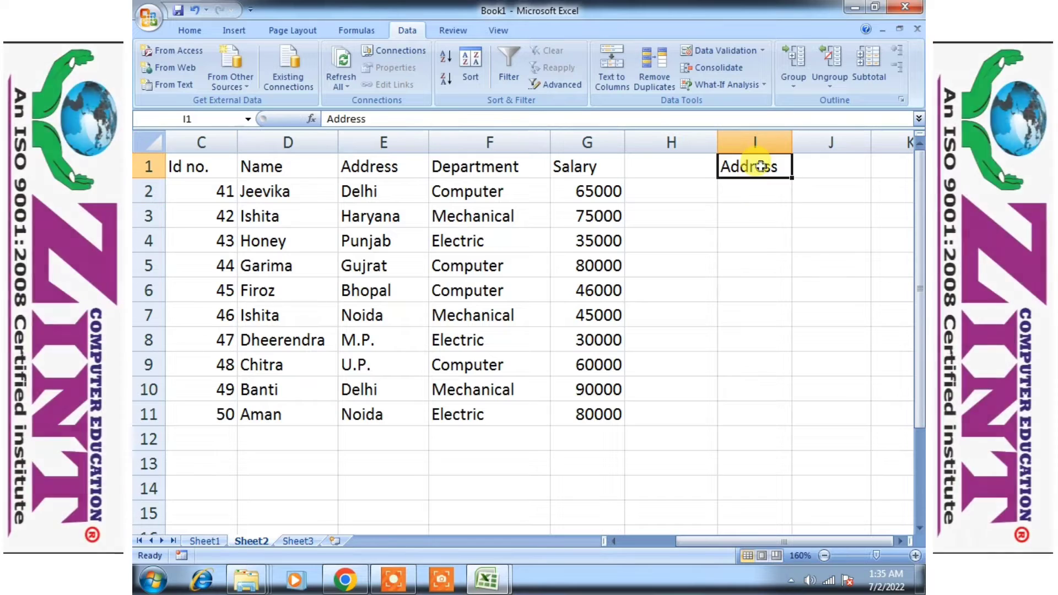
key("BackSpace")
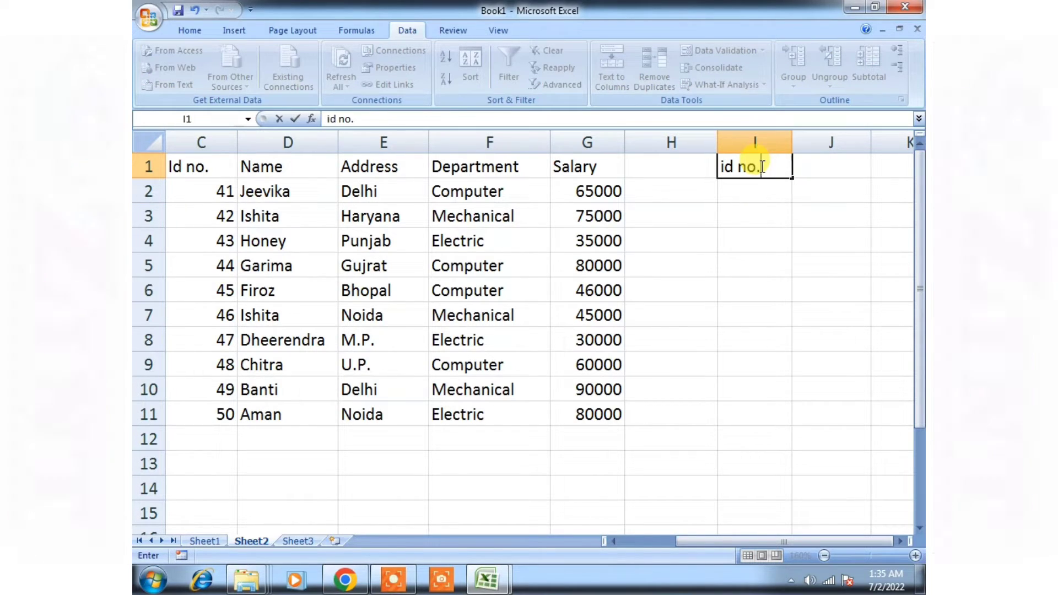
left_click(766, 190)
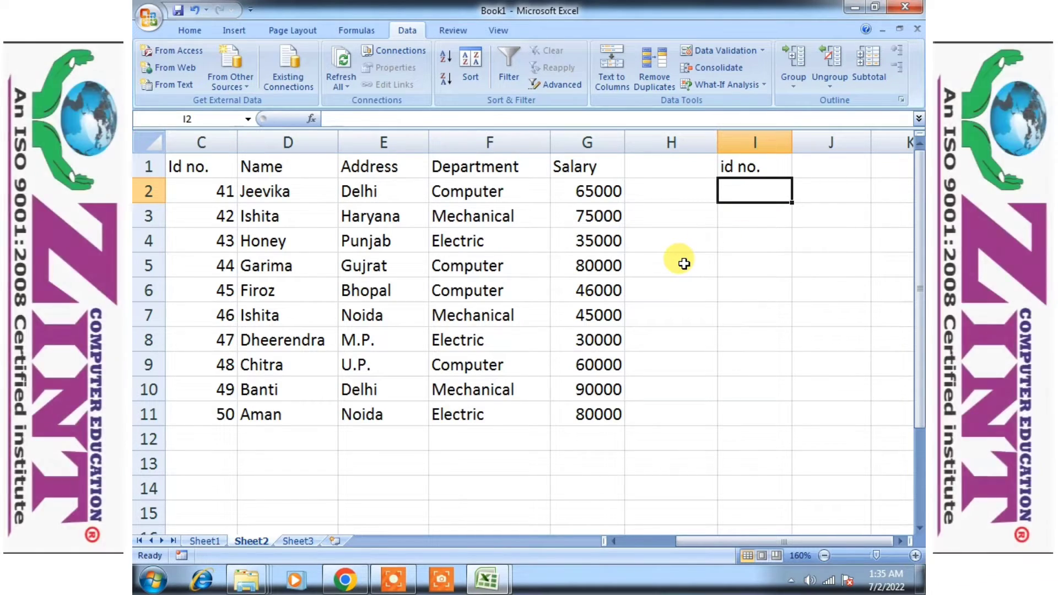
type("42")
left_click(755, 234)
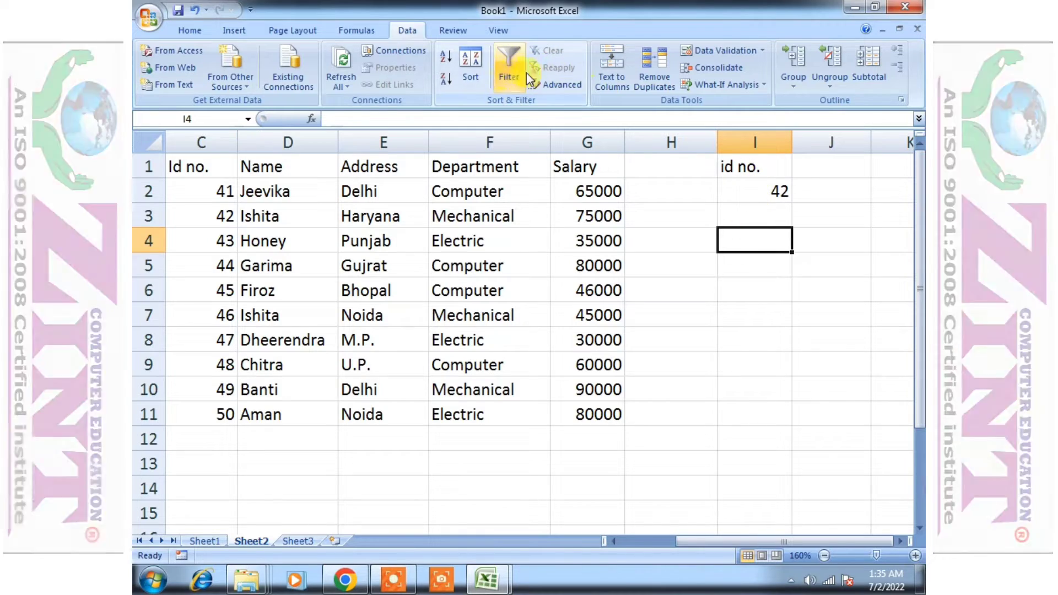
Step: Run an in-place Advanced Filter on Sheet2 C1:G11 with the id no. criteria range I1:I2
left_click(553, 84)
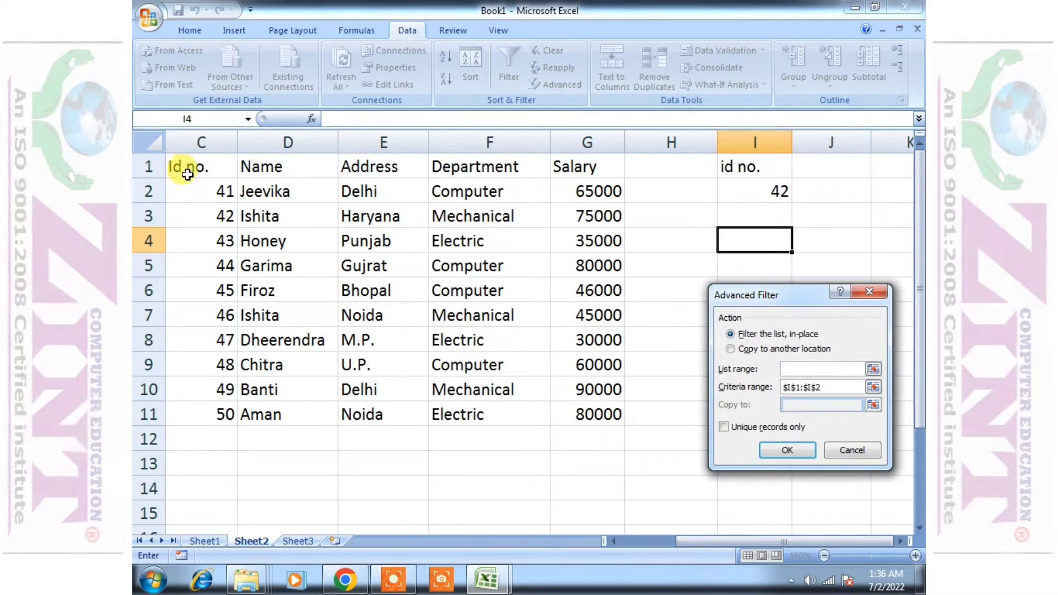
left_click_drag(188, 175, 589, 414)
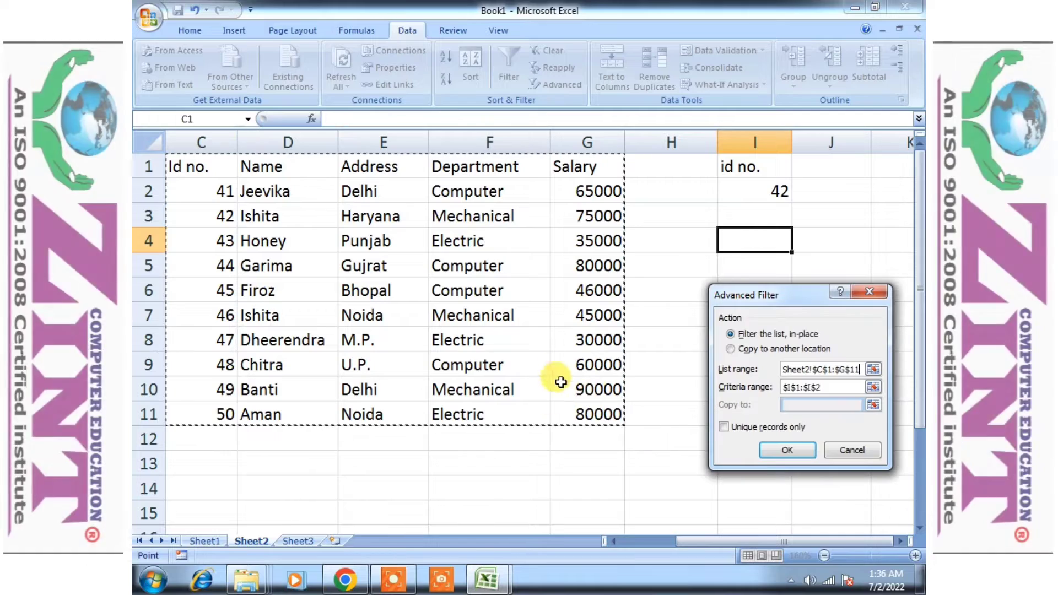
left_click_drag(848, 386, 782, 387)
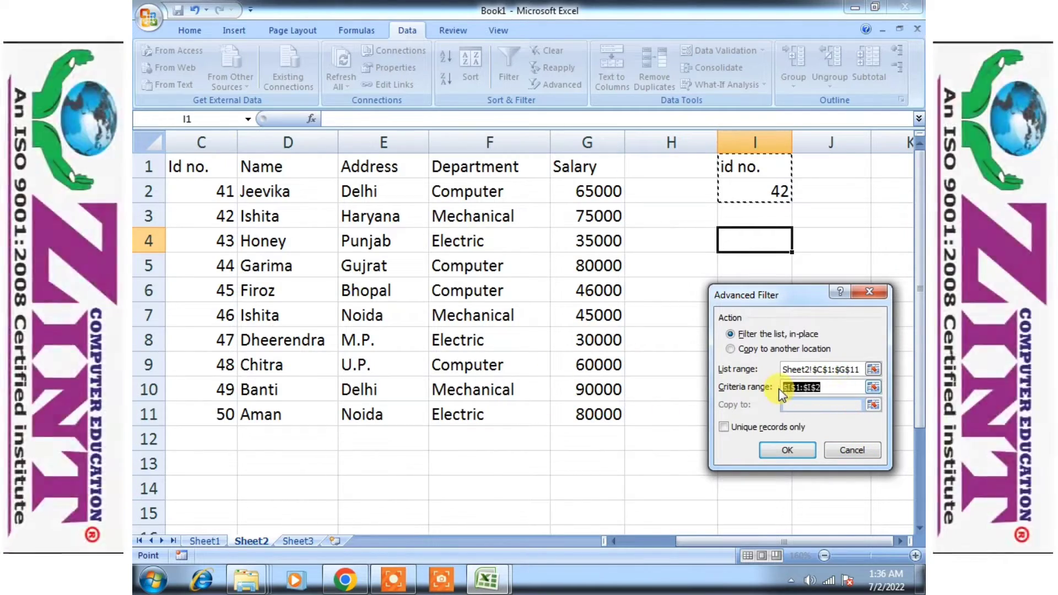
left_click_drag(738, 168, 768, 192)
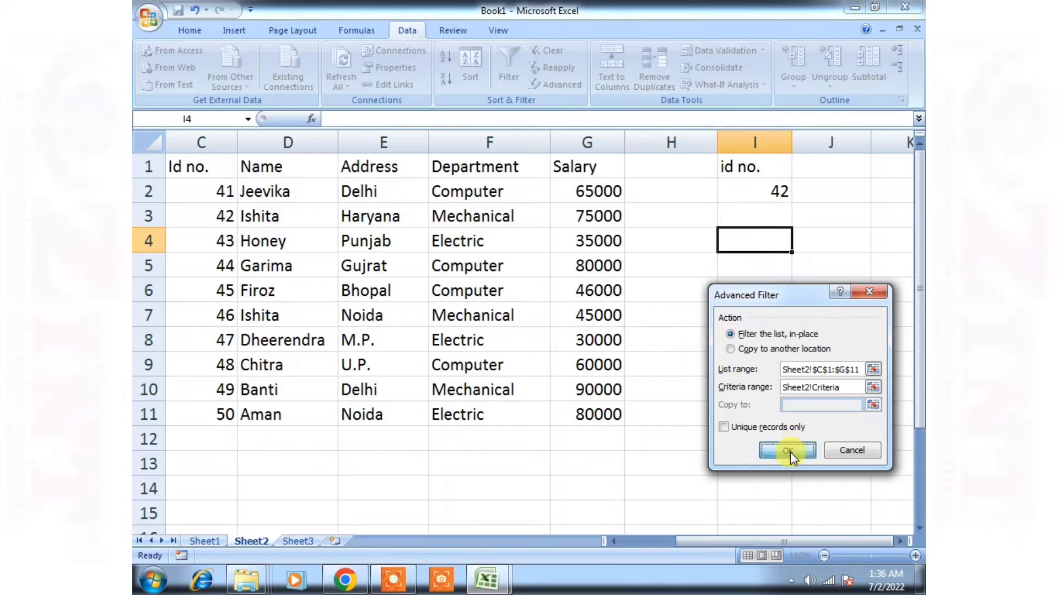
left_click(790, 451)
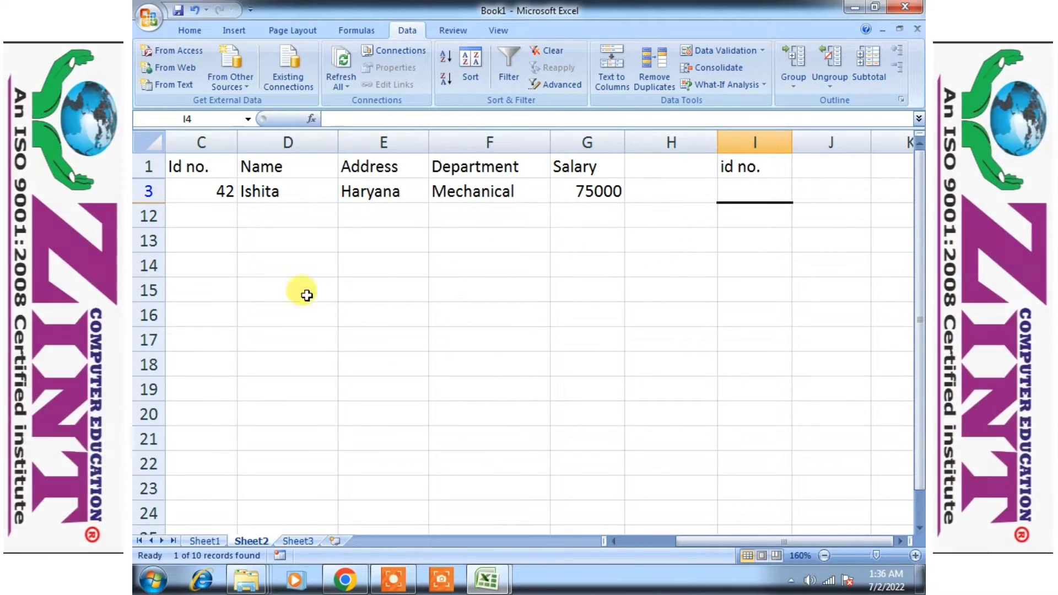
Step: Clear the id no. filter from the employee table
left_click(233, 317)
left_click(538, 53)
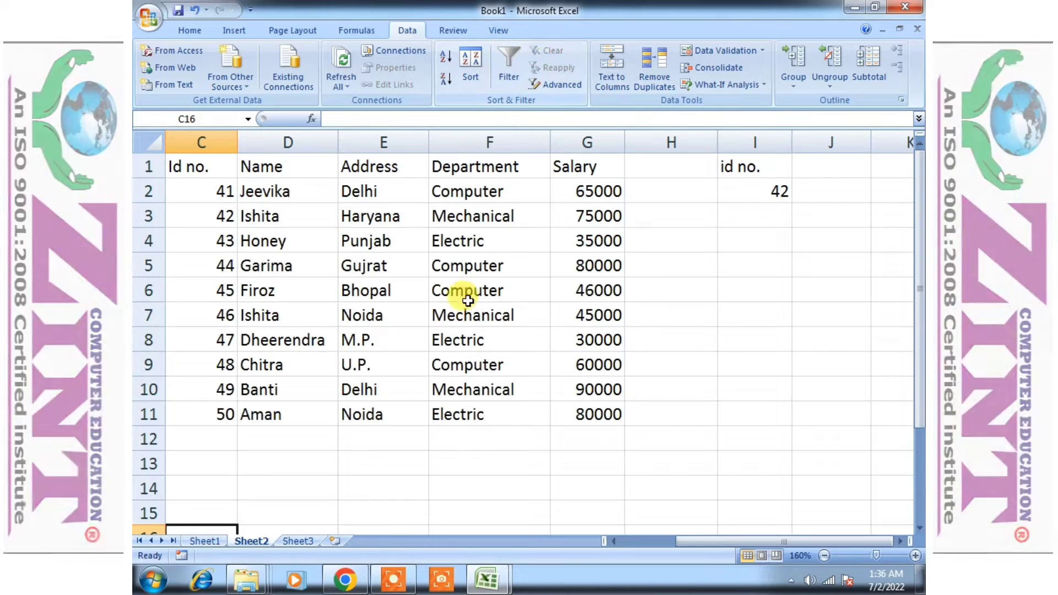
scroll(448, 404, "down", 1)
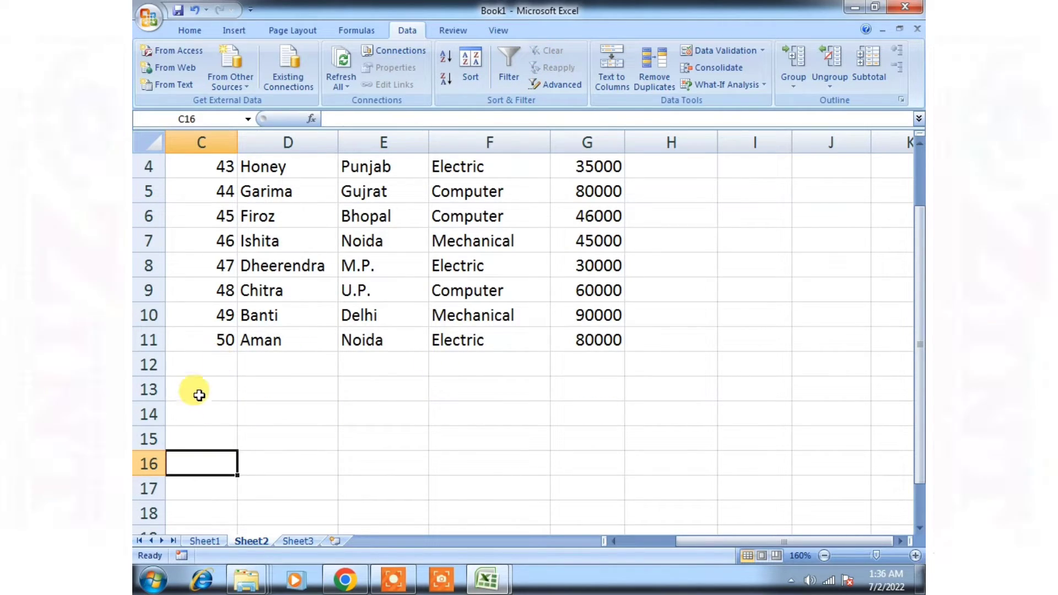
left_click_drag(199, 395, 578, 368)
left_click(416, 439)
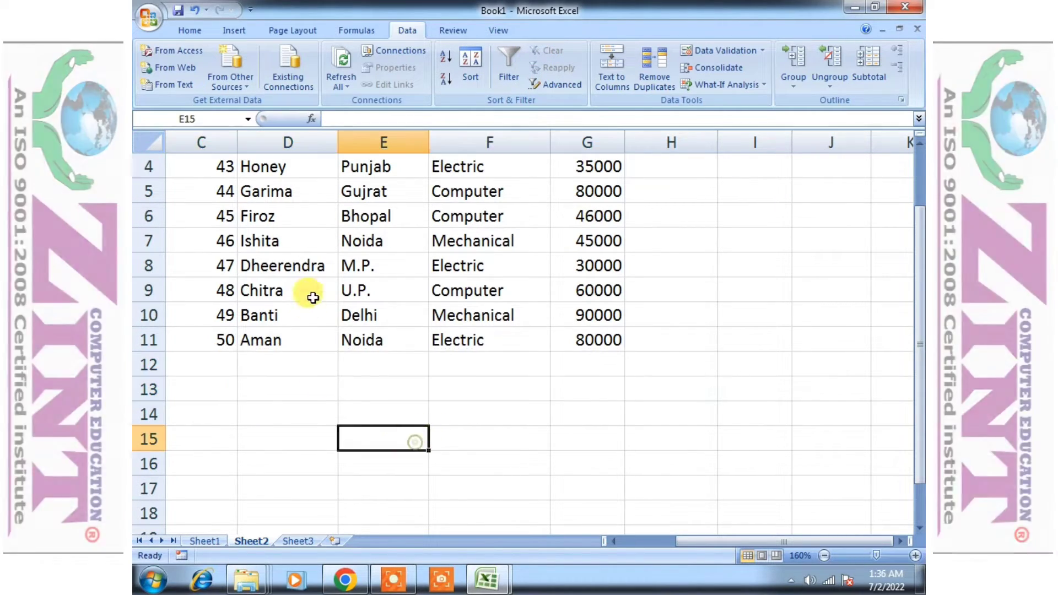
Step: Copy the table's header row C1:G1 to row 15 below the data, starting at C15
scroll(313, 297, "up", 1)
left_click_drag(205, 166, 596, 164)
key("ctrl+c")
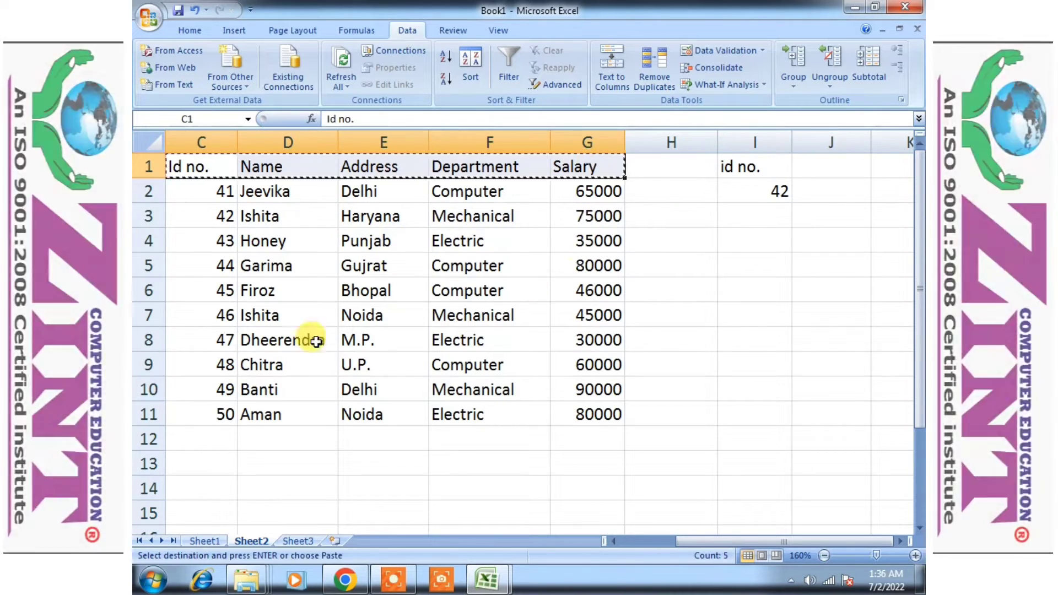
scroll(252, 370, "down", 2)
left_click(214, 367)
key("ctrl+v")
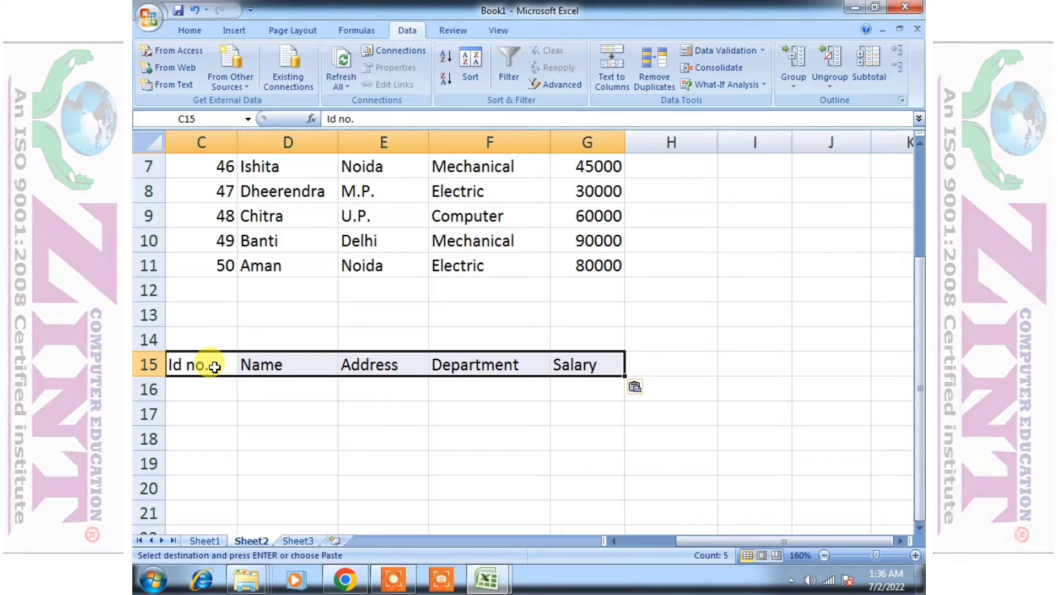
left_click(424, 397)
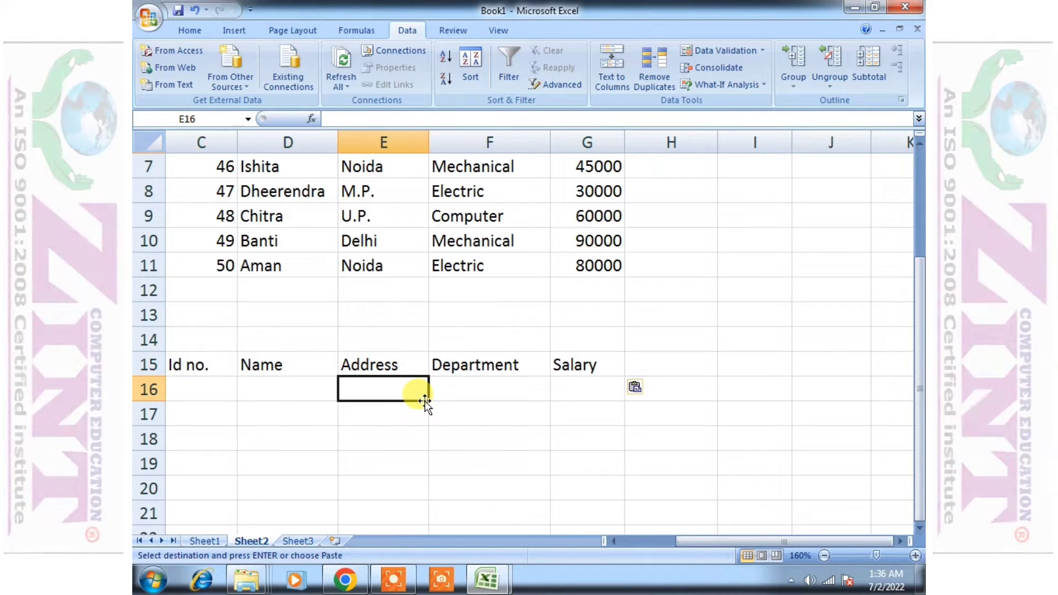
Step: Enter 46 as the criterion in C16, under the copied Id no. header
scroll(495, 388, "up", 2)
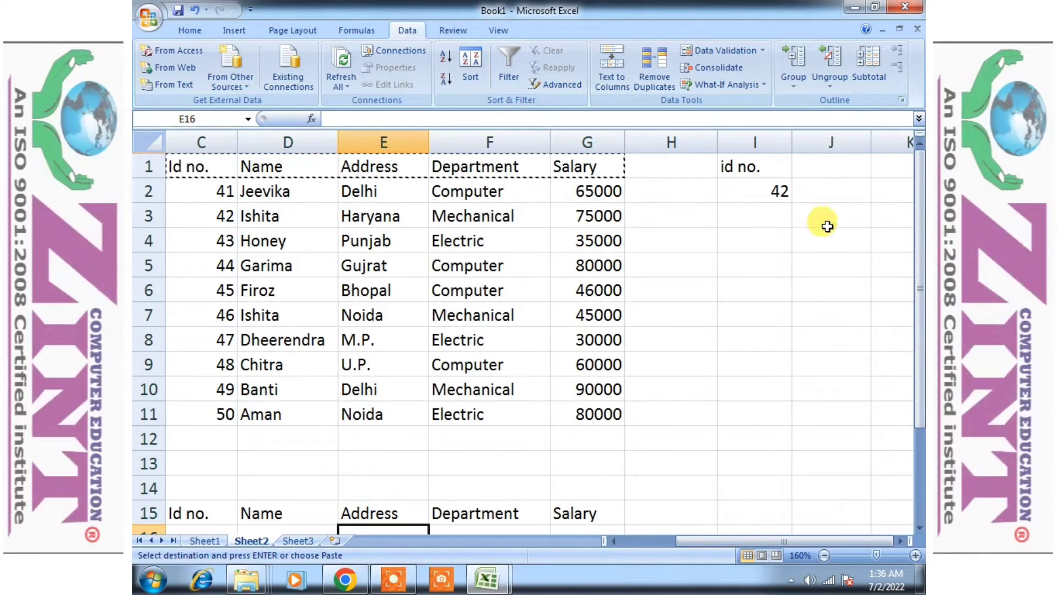
scroll(248, 437, "down", 2)
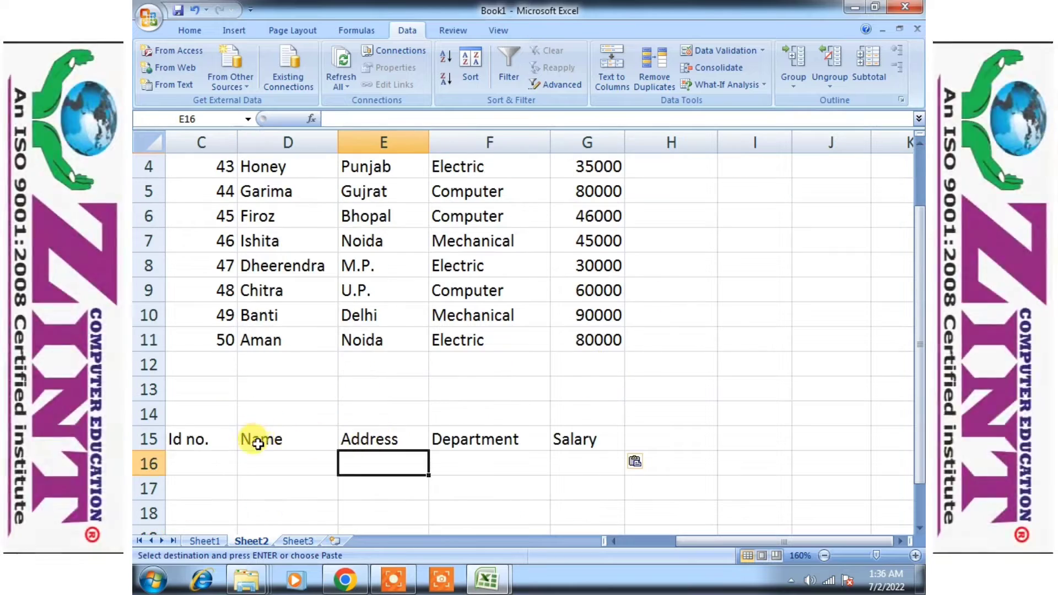
left_click(224, 389)
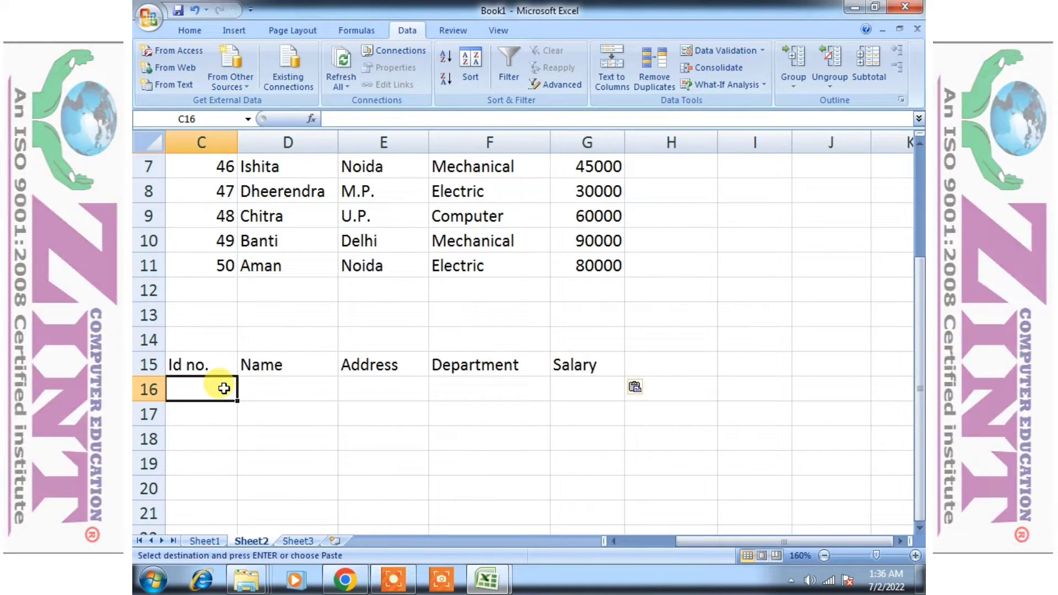
type("46")
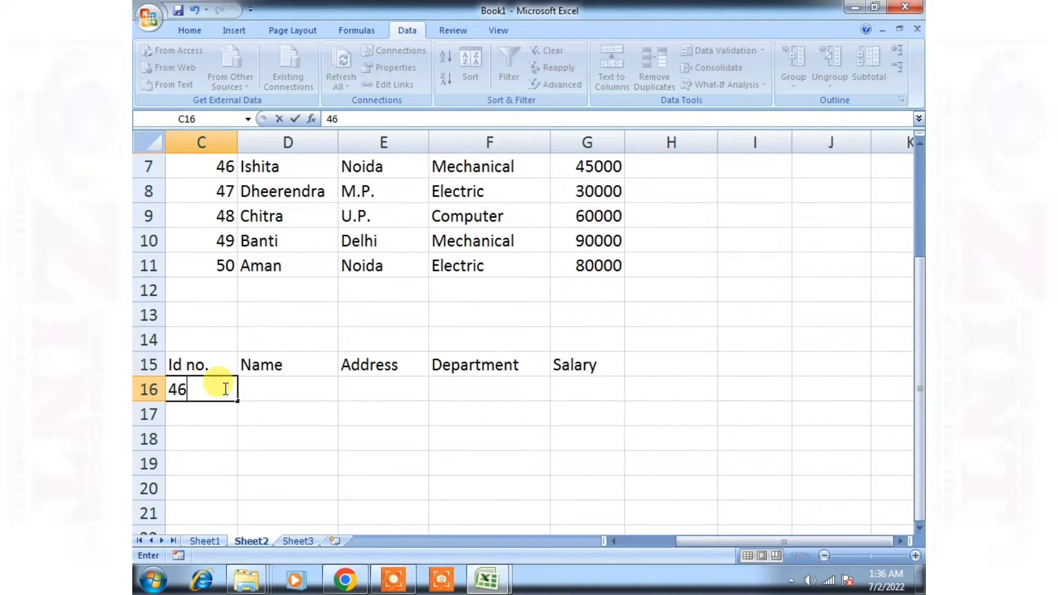
left_click(249, 458)
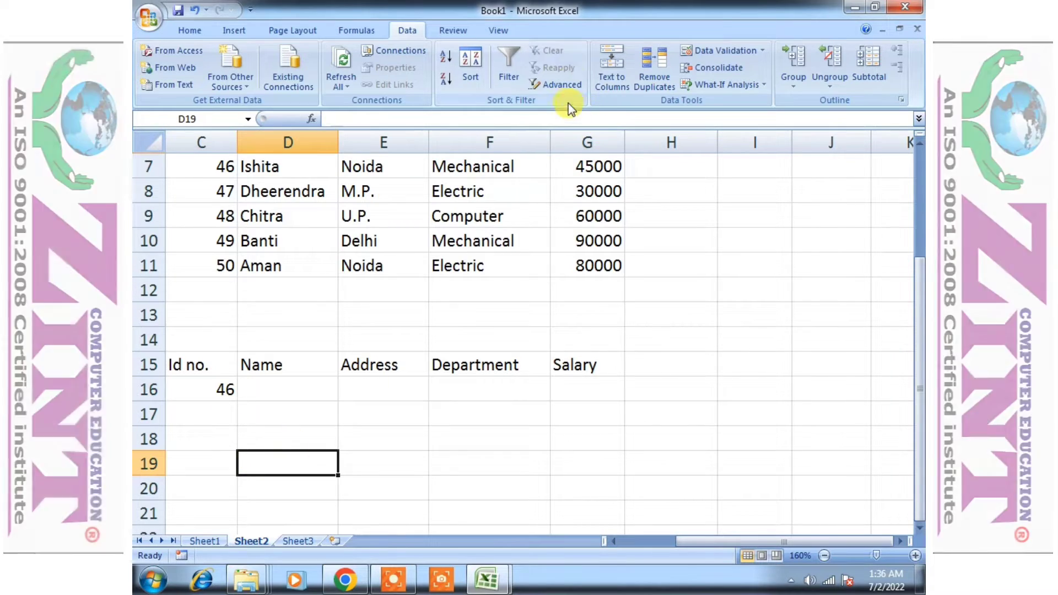
Step: Run an in-place Advanced Filter on Sheet2 C1:G11 using the full-header criteria range C15:G16
left_click(573, 86)
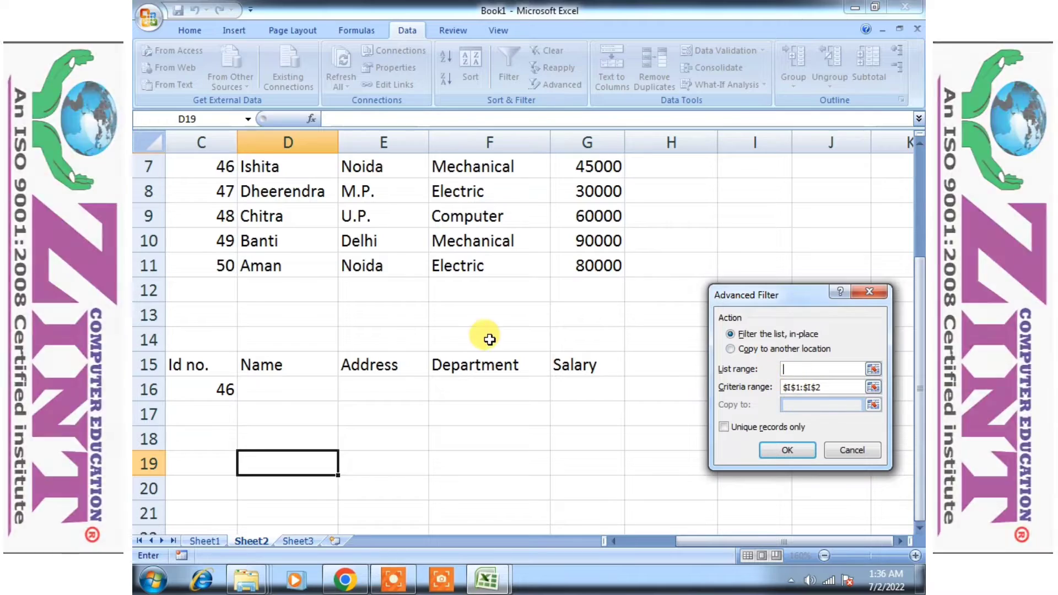
scroll(330, 248, "up", 2)
left_click_drag(204, 165, 587, 414)
left_click(848, 388)
left_click_drag(845, 393, 760, 395)
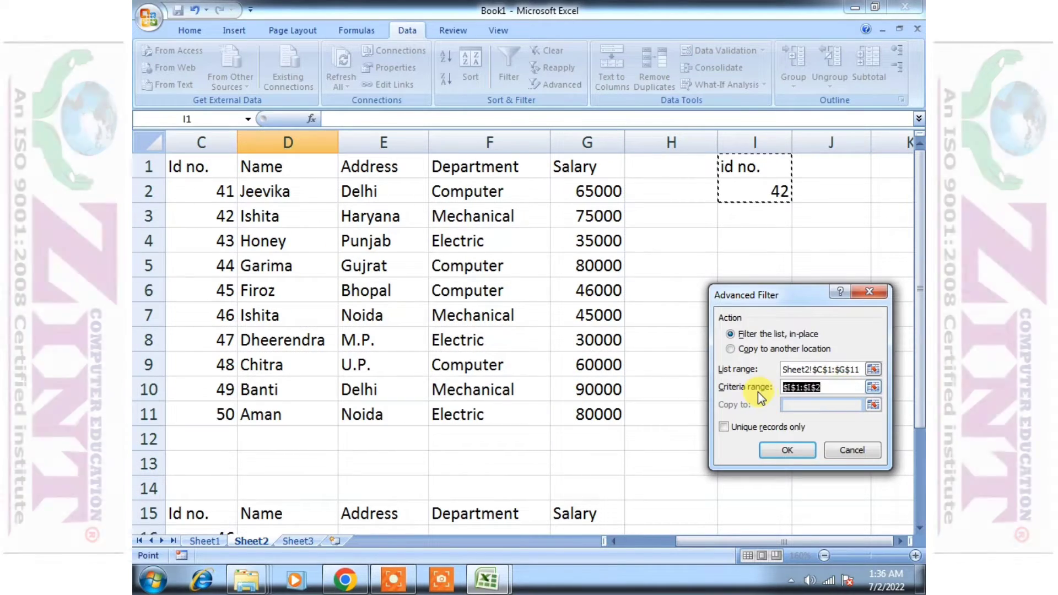
scroll(622, 374, "down", 3)
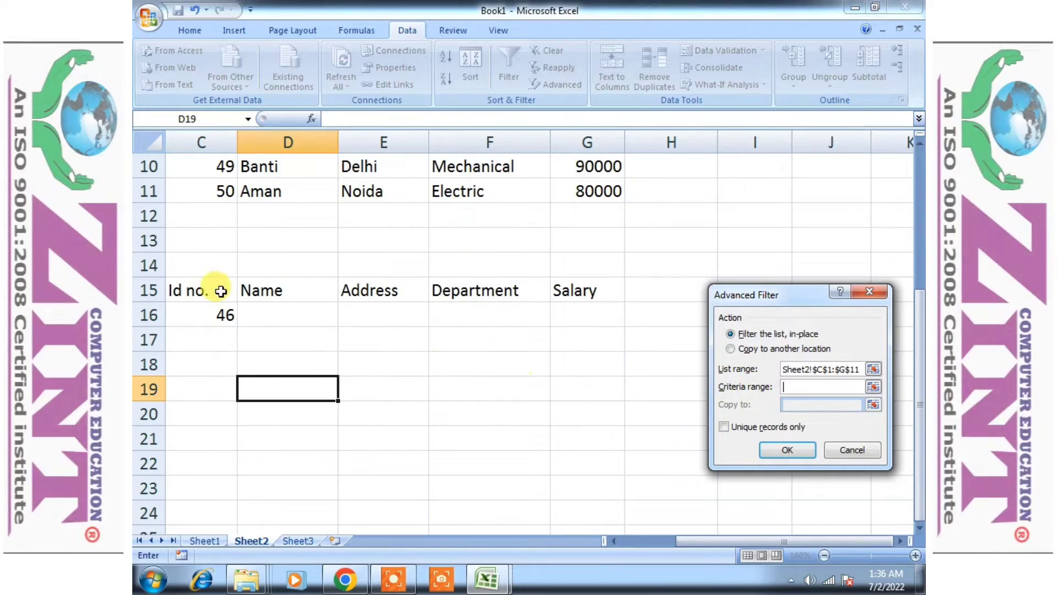
left_click_drag(180, 285, 573, 315)
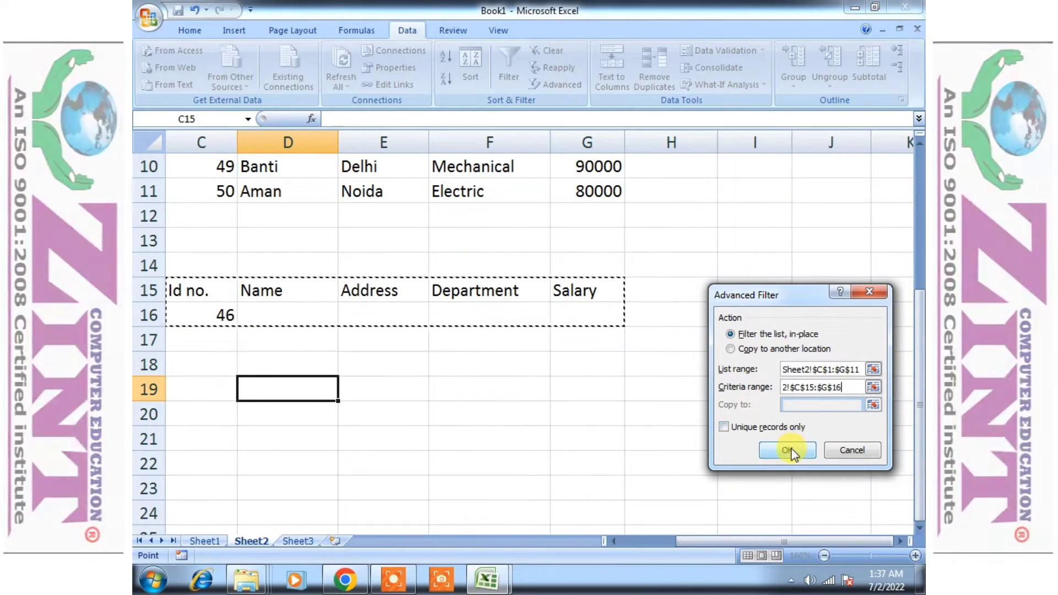
left_click(788, 449)
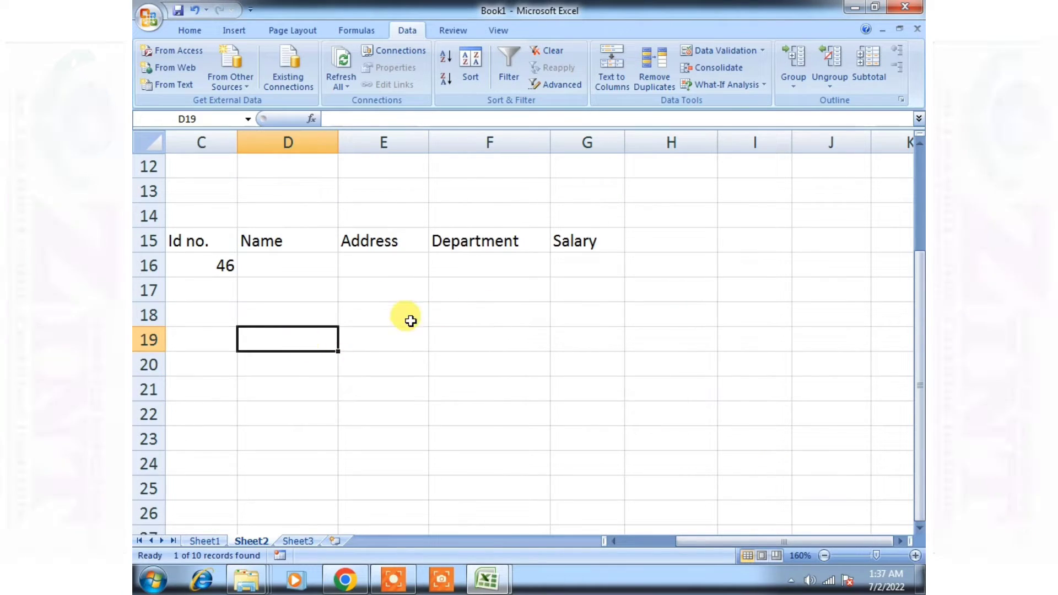
Step: Compare the filtered record with both criteria ranges and clear the filter
scroll(462, 353, "up", 1)
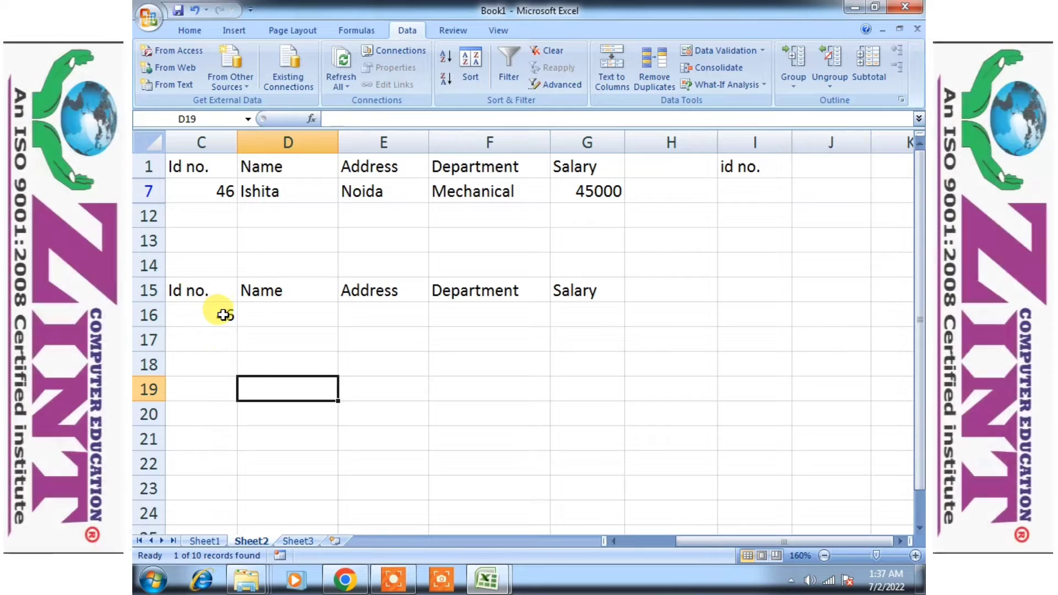
left_click_drag(199, 165, 705, 218)
left_click(768, 212)
left_click(481, 386)
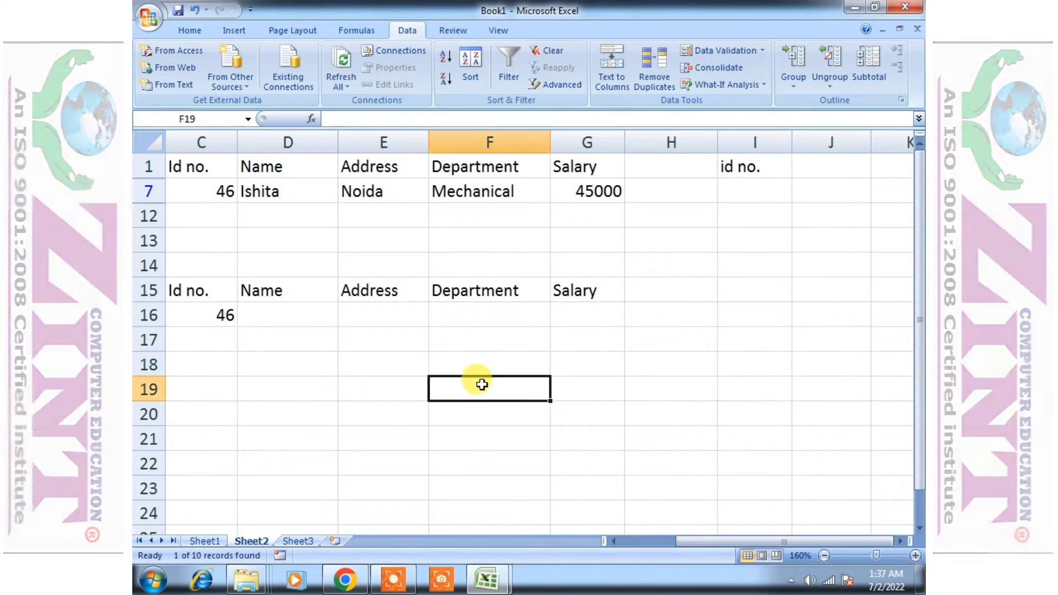
left_click(760, 168)
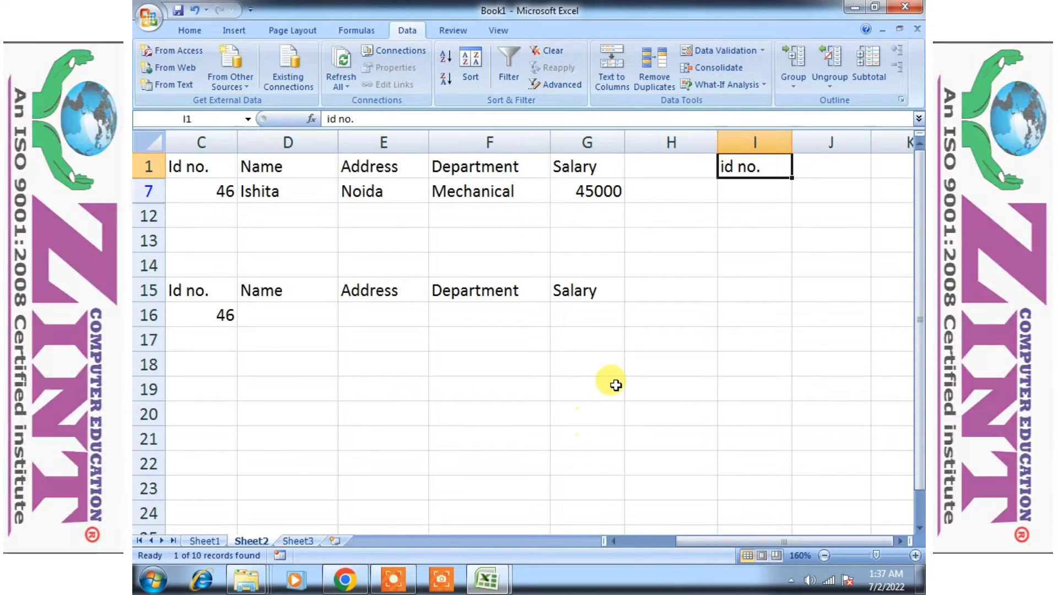
left_click(545, 50)
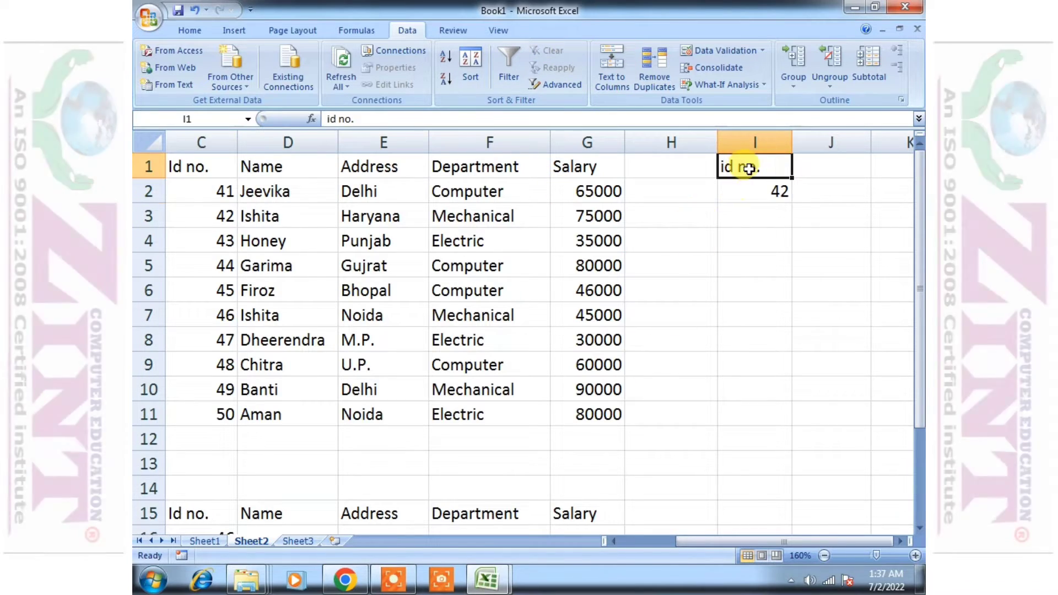
Step: Delete the separate id no. criteria in I1:I2 beside the employee table
left_click_drag(746, 165, 757, 196)
key("Delete")
left_click(726, 286)
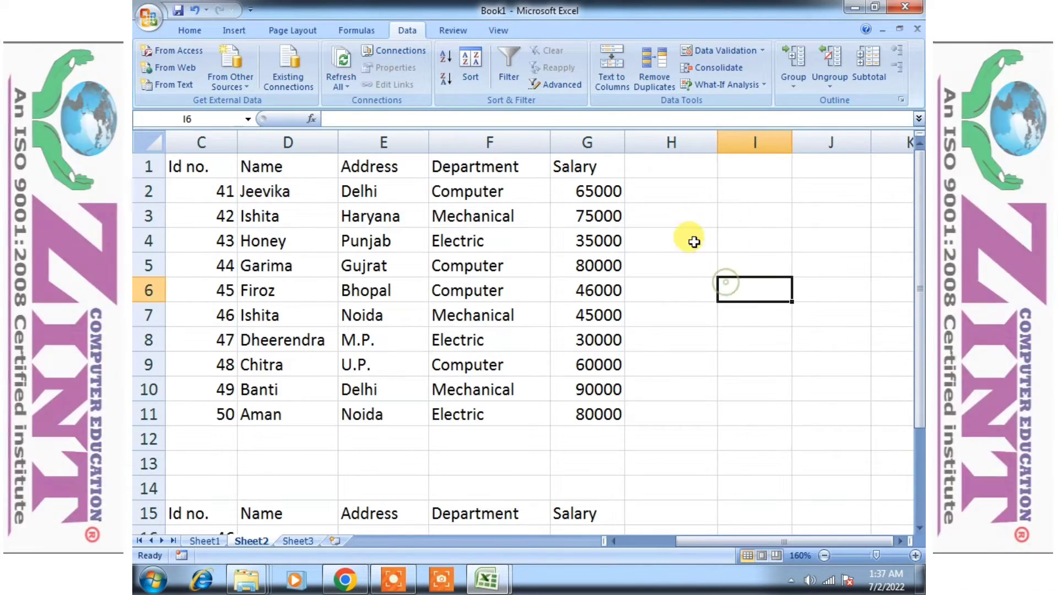
scroll(479, 504, "down", 3)
scroll(201, 276, "up", 3)
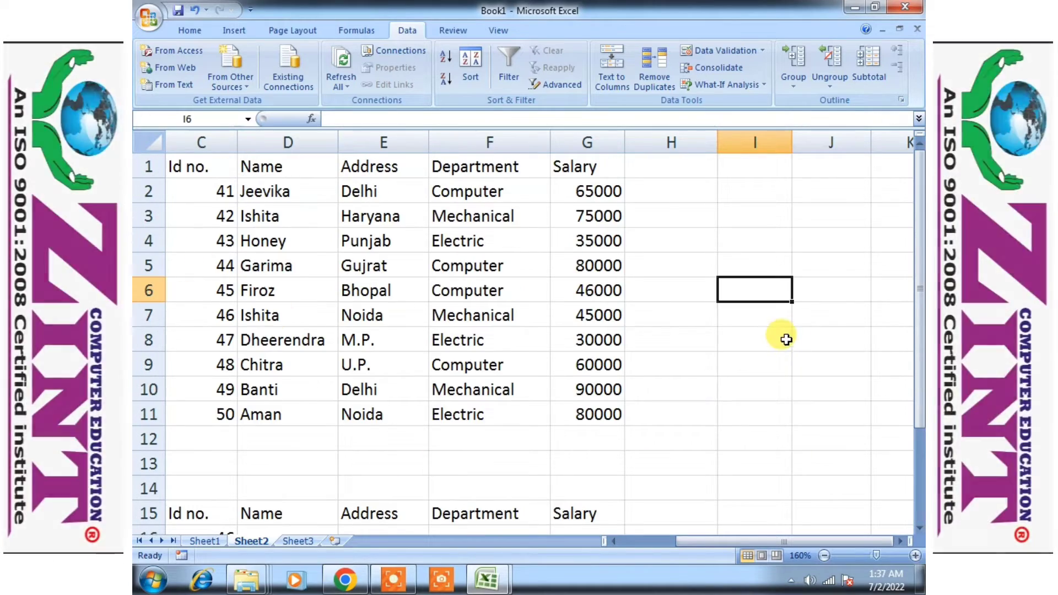
scroll(710, 458, "down", 2)
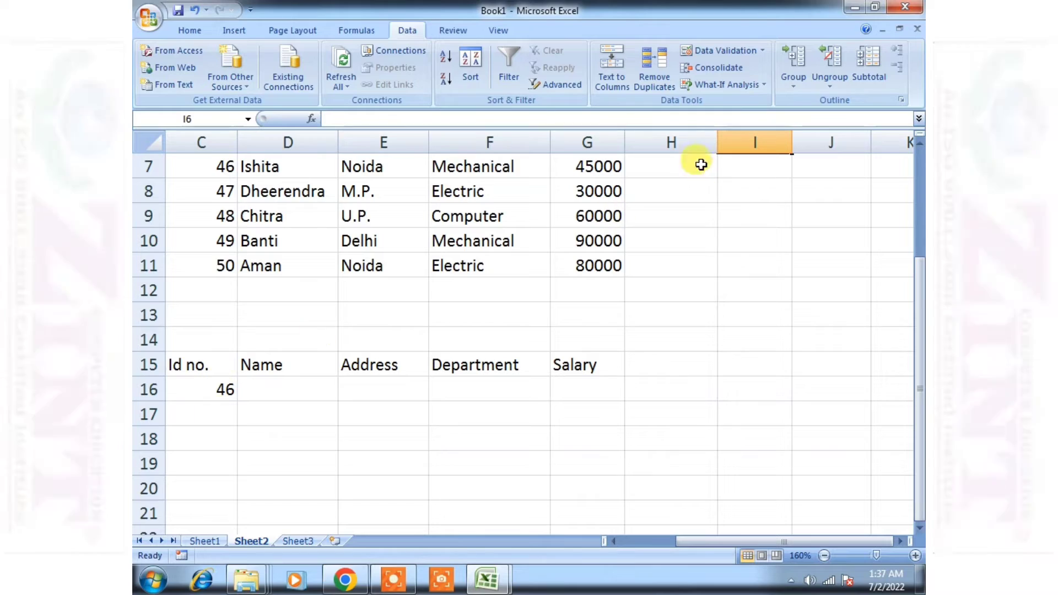
scroll(470, 295, "up", 2)
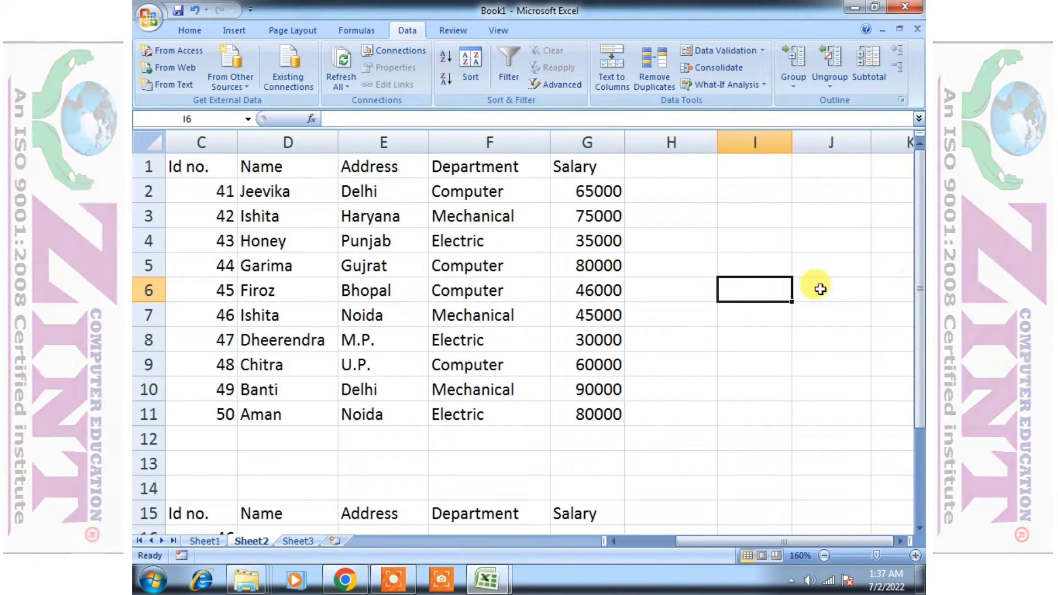
left_click(554, 84)
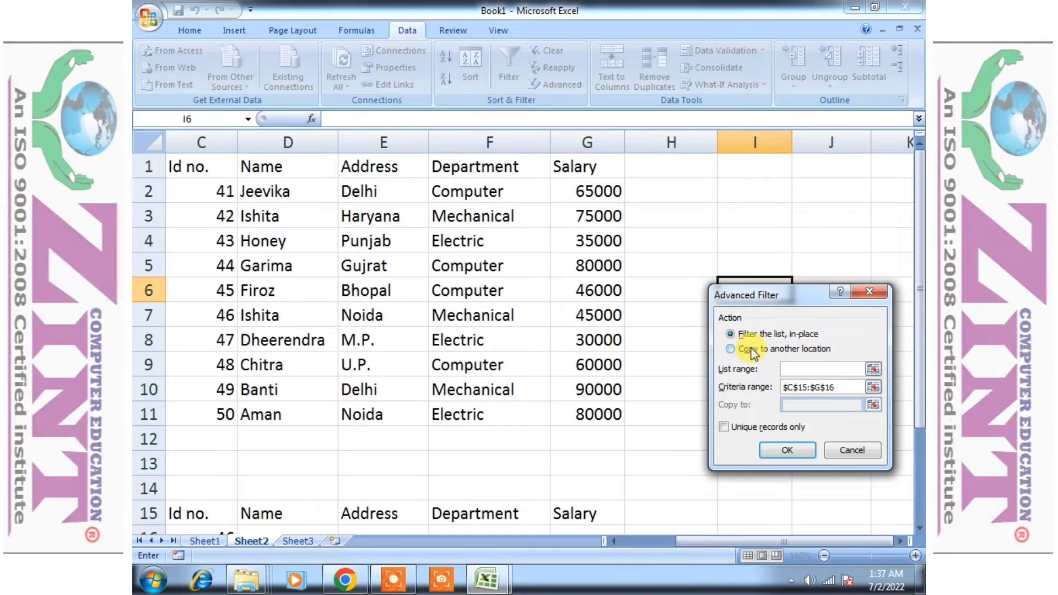
left_click(749, 350)
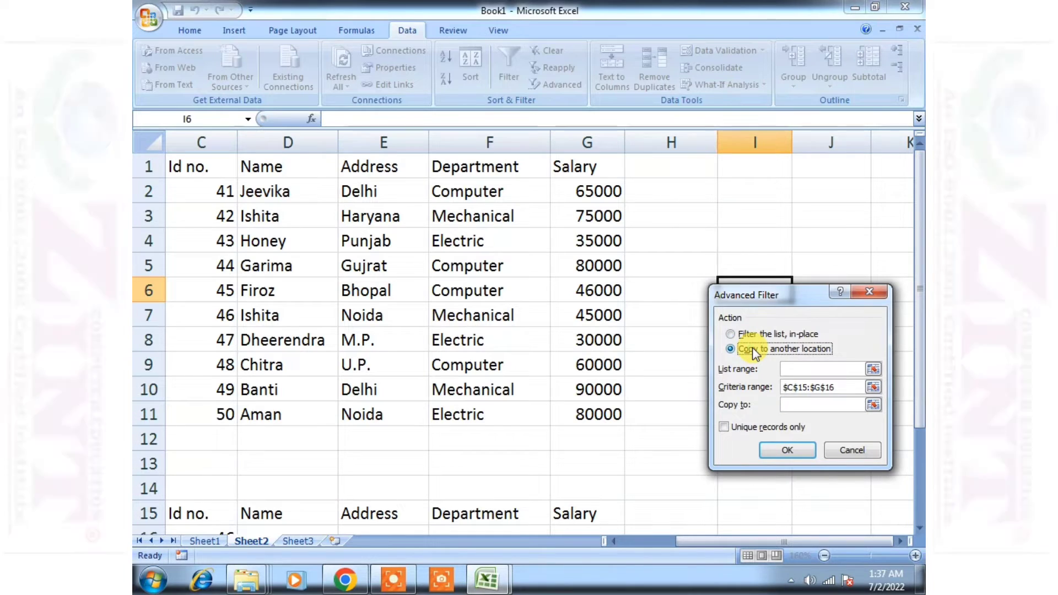
left_click_drag(777, 295, 768, 257)
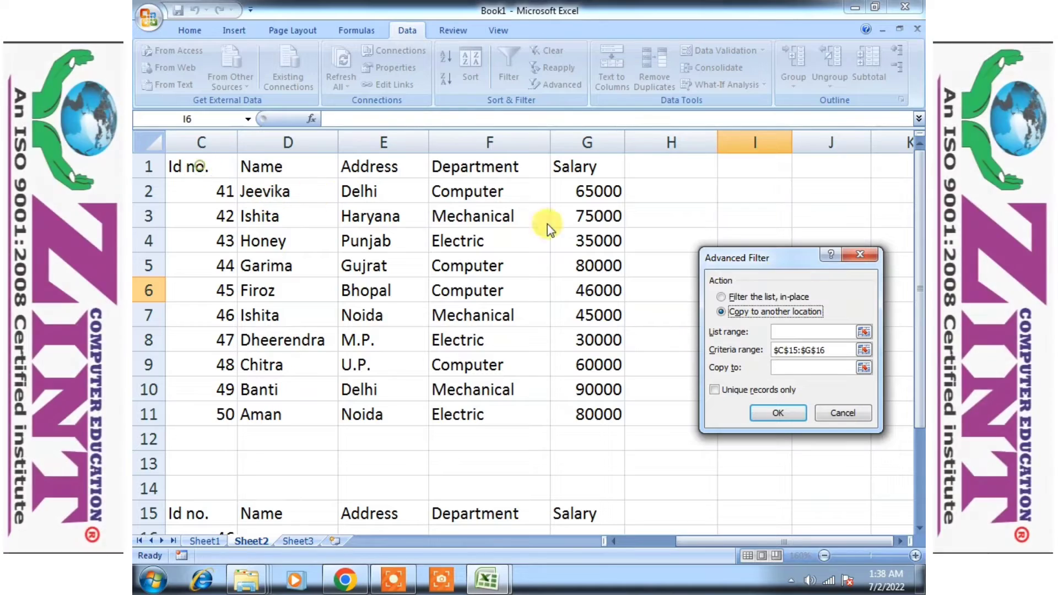
left_click(839, 331)
left_click_drag(223, 166, 582, 422)
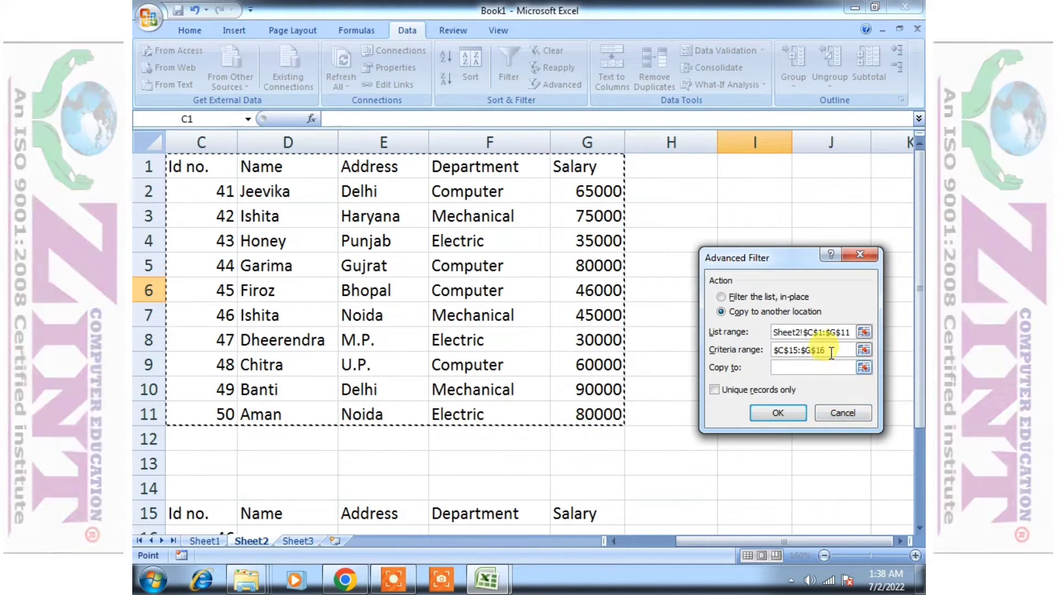
left_click_drag(831, 352, 744, 348)
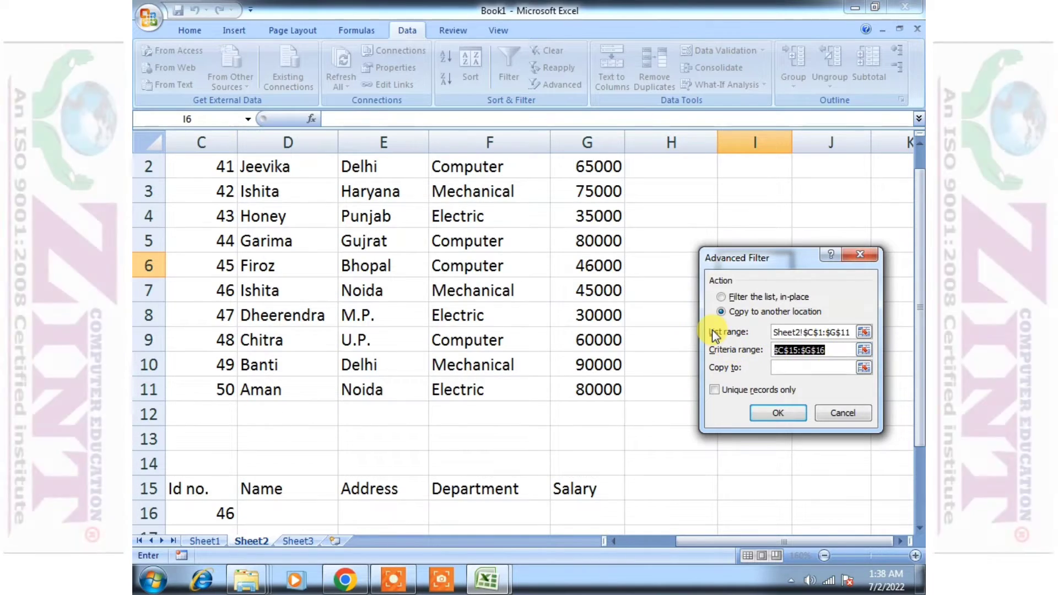
key("BackSpace")
scroll(455, 402, "down", 2)
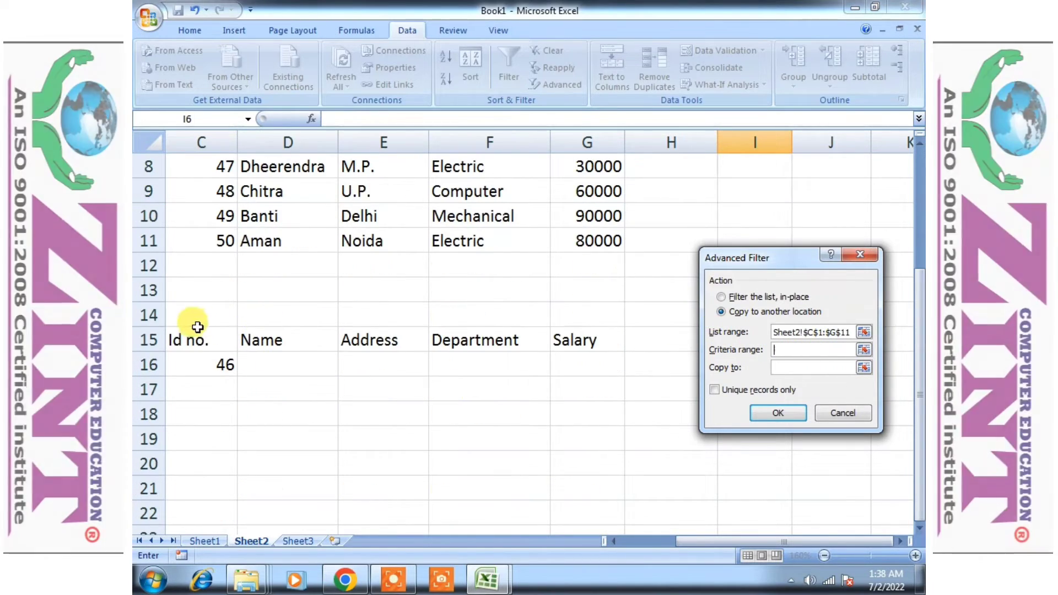
left_click_drag(198, 326, 603, 372)
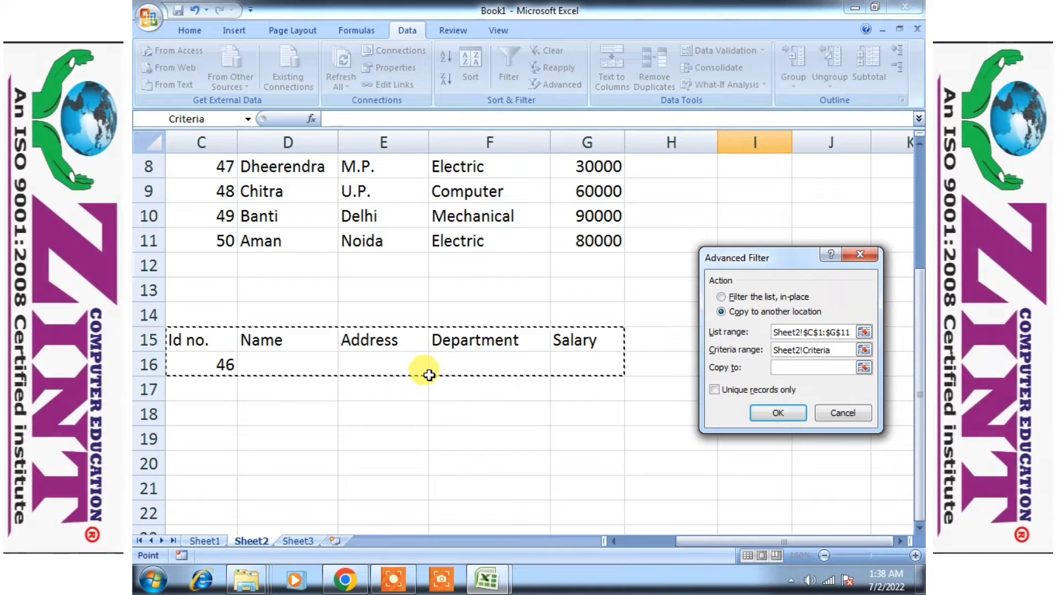
left_click(837, 350)
key("BackSpace")
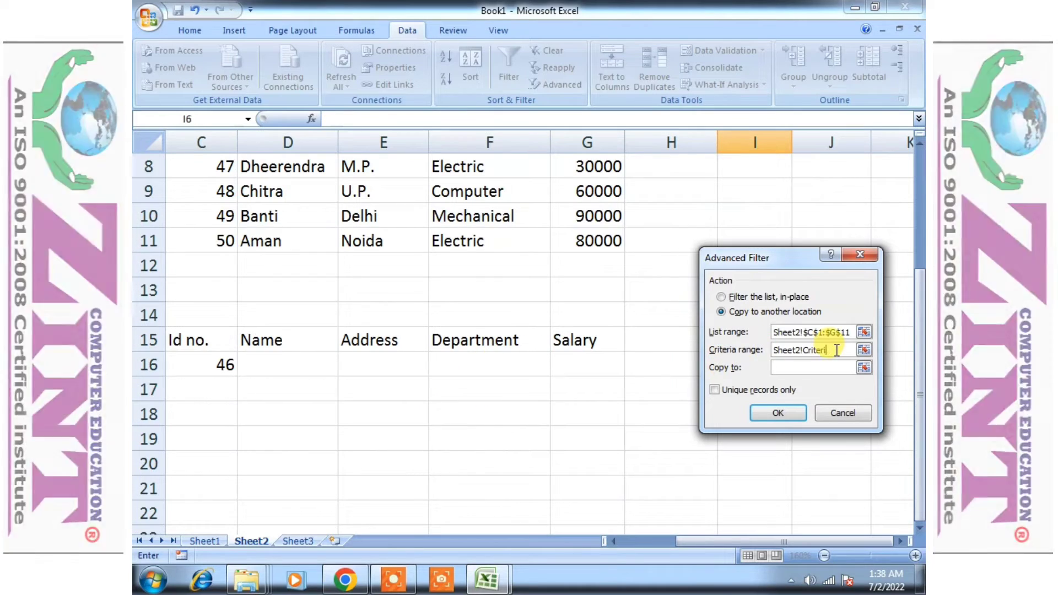
key("BackSpace")
key("BackSpace")
key("BackSpace")
key("BackSpace")
key("BackSpace")
key("BackSpace")
key("BackSpace")
key("BackSpace")
key("BackSpace")
key("BackSpace")
key("BackSpace")
key("BackSpace")
key("BackSpace")
key("BackSpace")
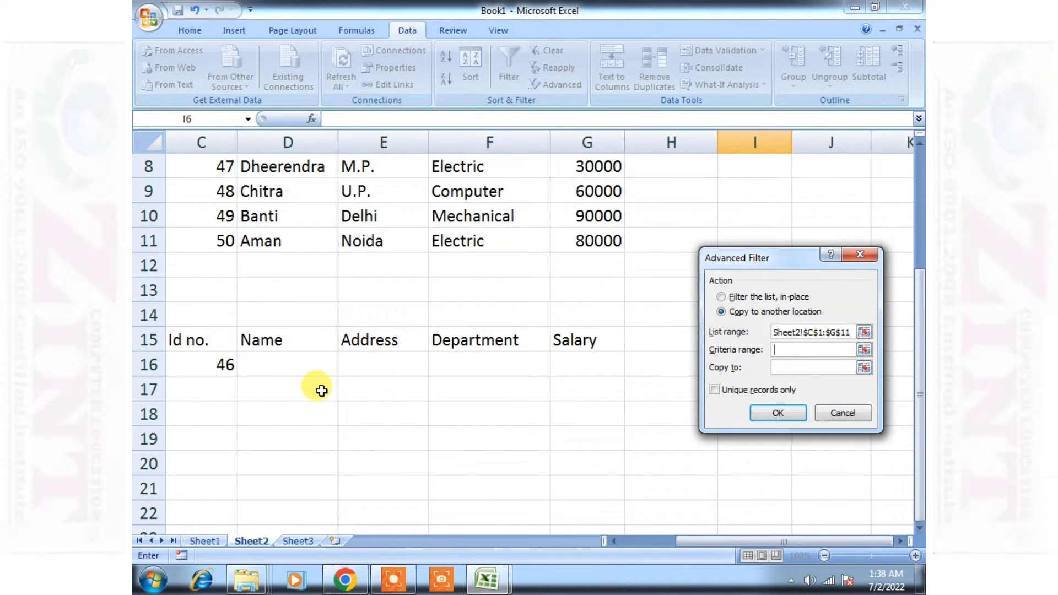
left_click_drag(265, 343, 573, 361)
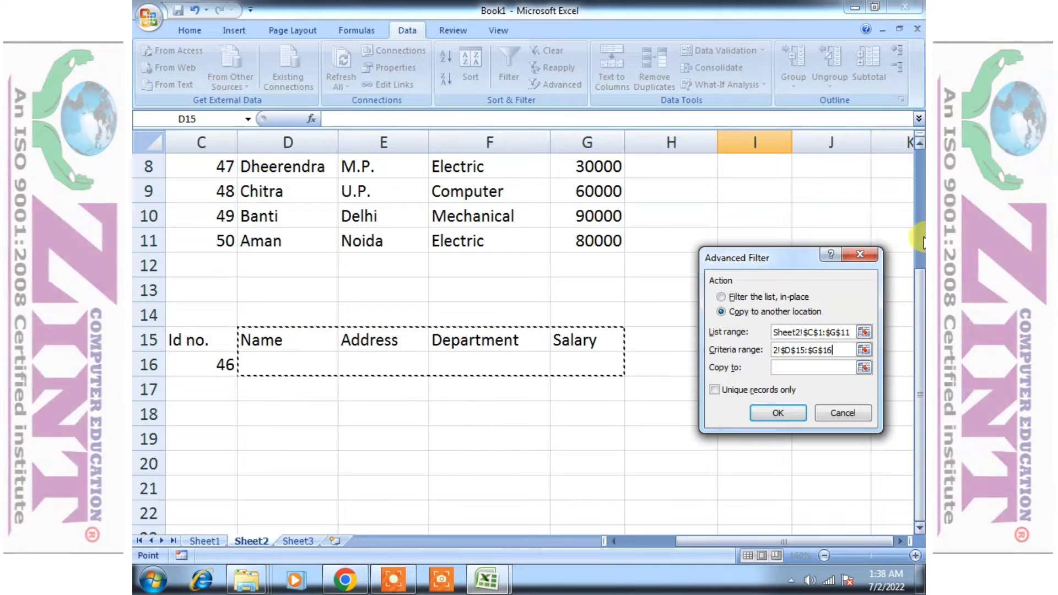
left_click(860, 255)
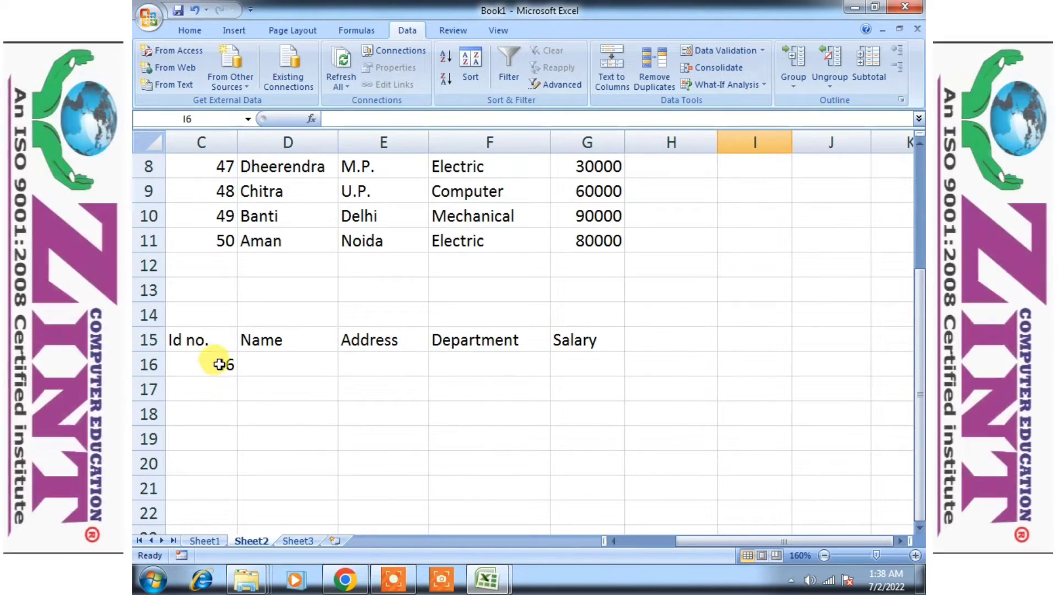
Step: Clear the criterion in C16 and enter Delhi in E16, under the copied Address header
left_click(220, 360)
key("Delete")
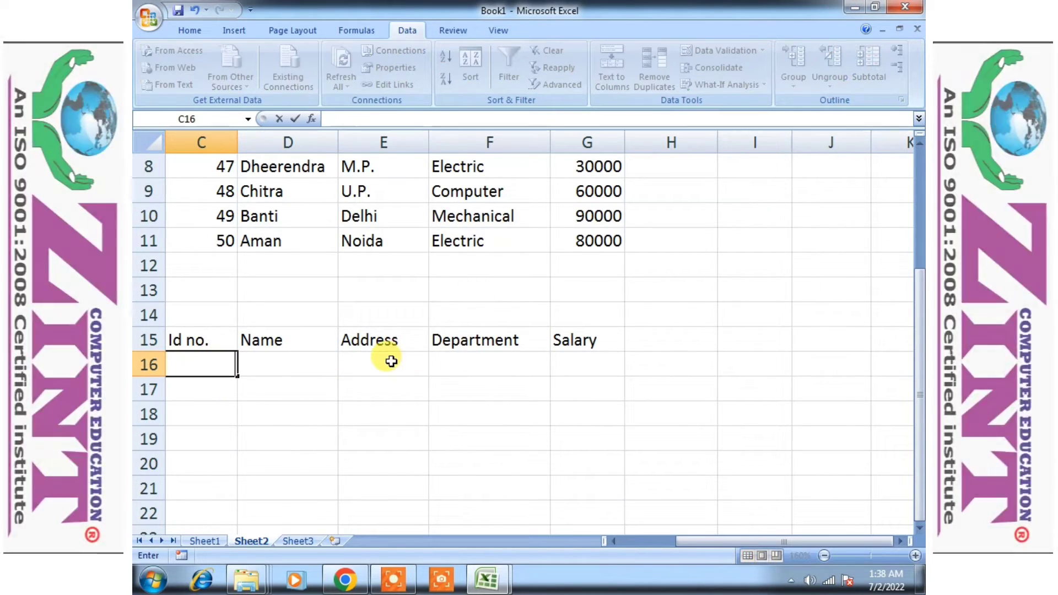
left_click(391, 360)
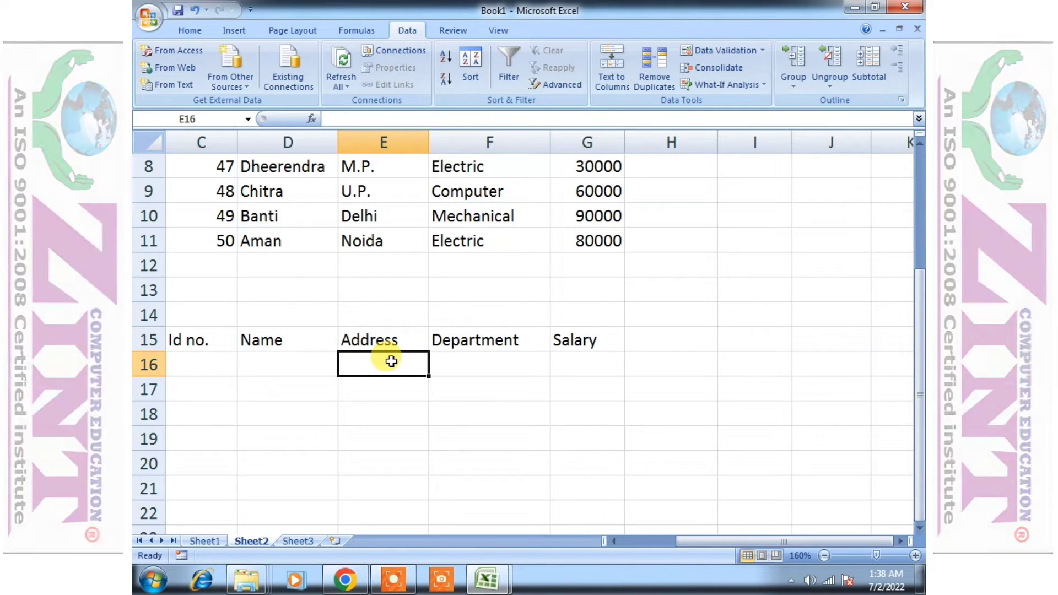
type("D")
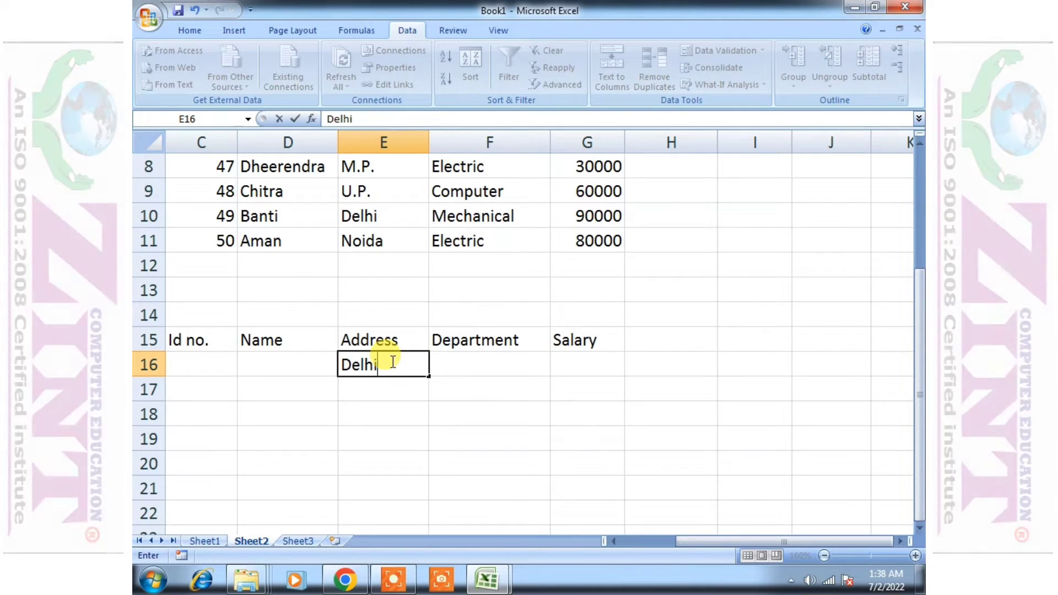
type("elhi")
left_click(398, 412)
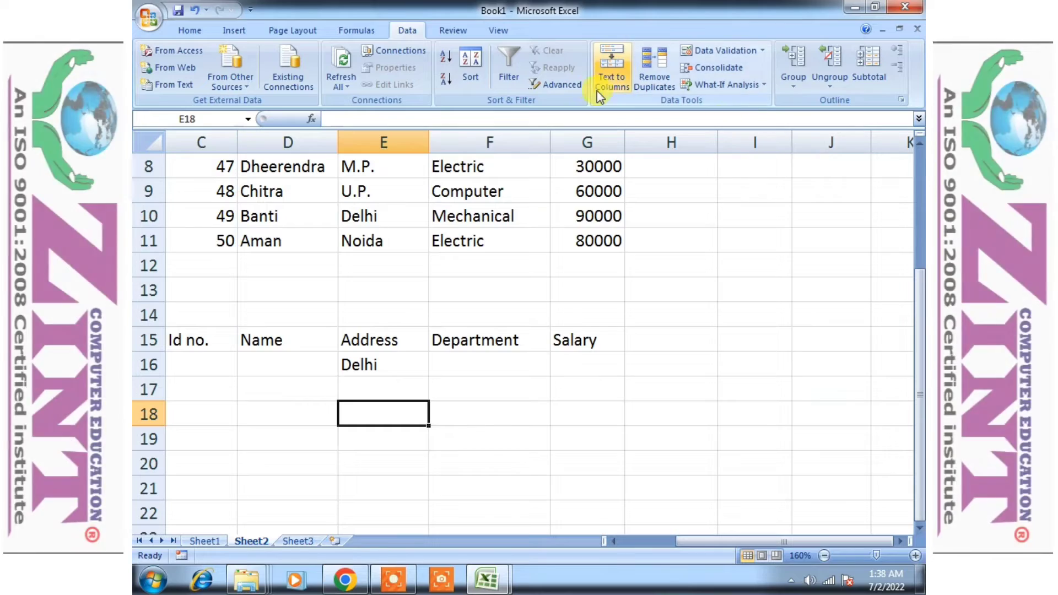
Step: Set up an Advanced Filter with list range Sheet2 C1:G11 and criteria range C15:G16
left_click(568, 83)
scroll(499, 393, "up", 3)
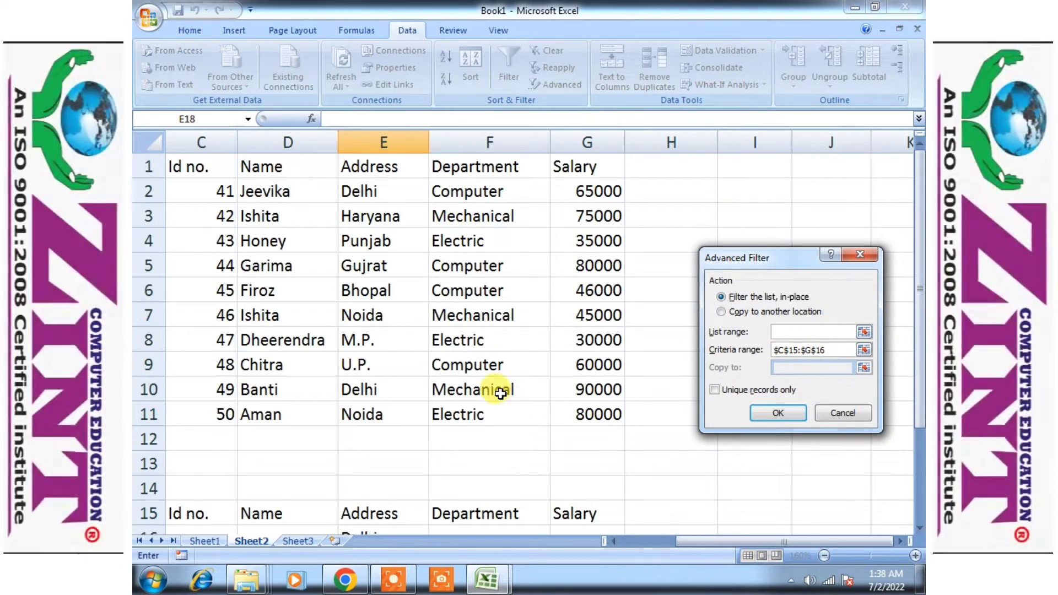
left_click_drag(176, 153, 612, 413)
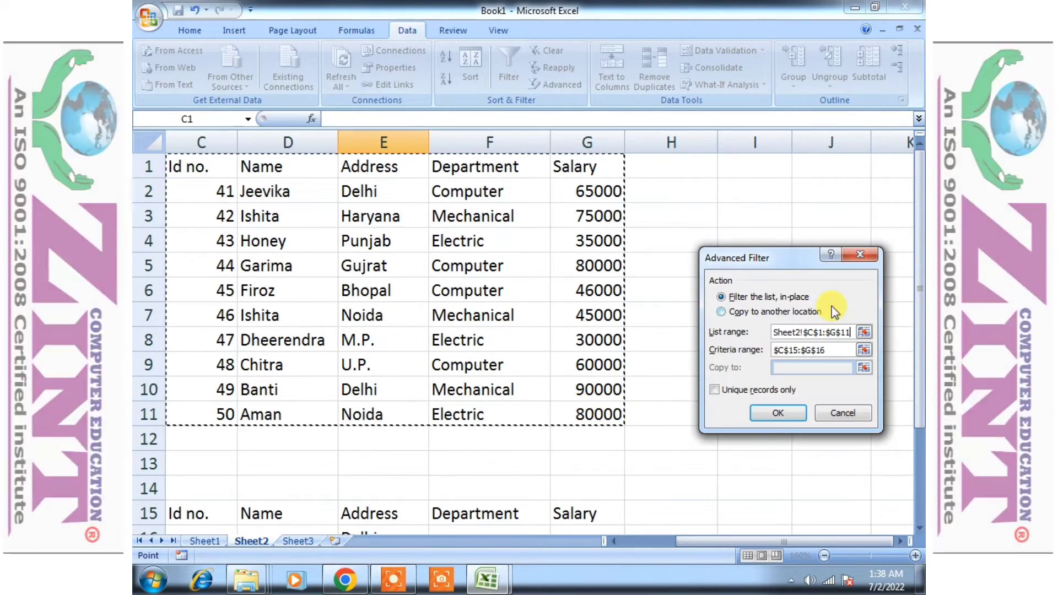
left_click(846, 353)
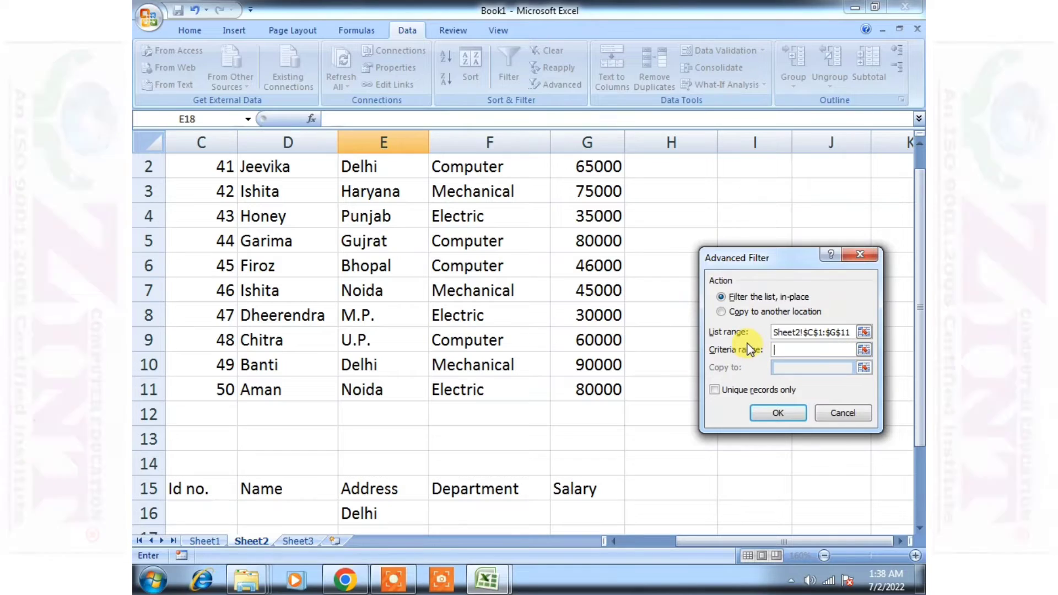
scroll(373, 395, "down", 1)
left_click_drag(186, 432, 568, 436)
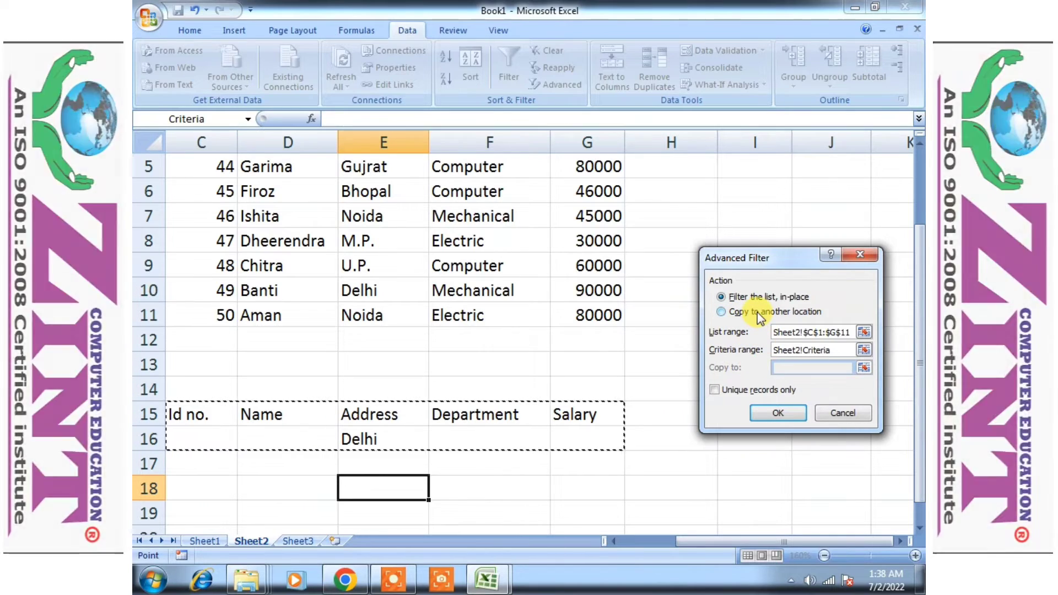
Step: Run the Advanced Filter with its output copied to another location, starting at Sheet2 C20
left_click(751, 313)
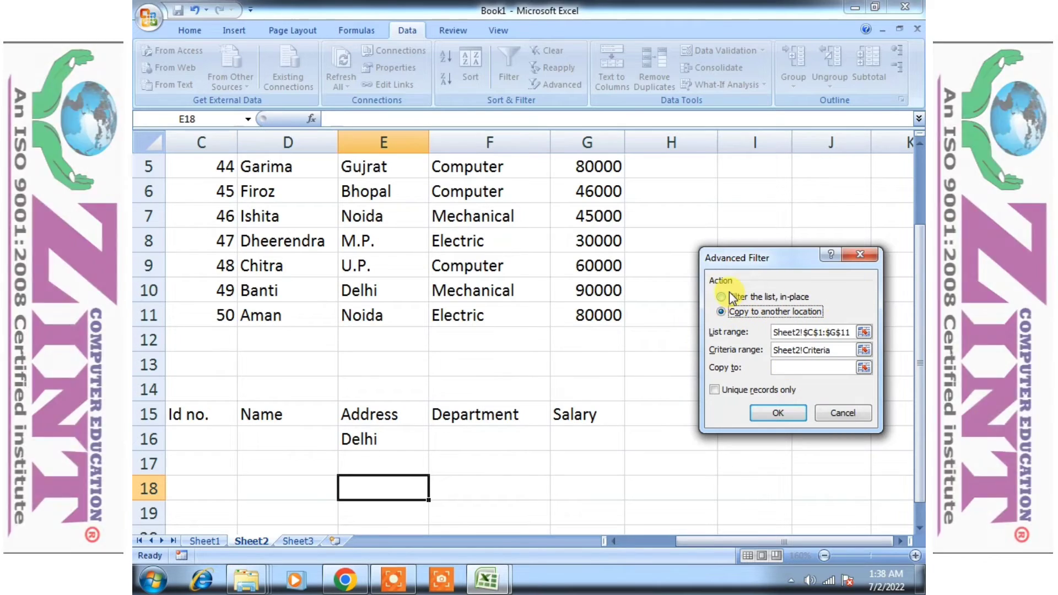
left_click(730, 297)
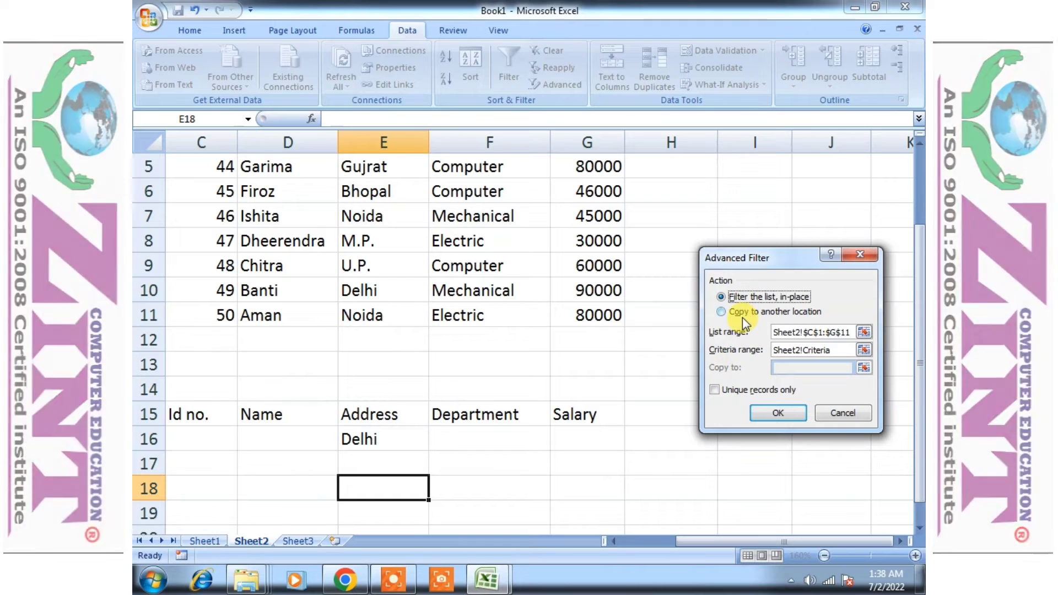
left_click(741, 311)
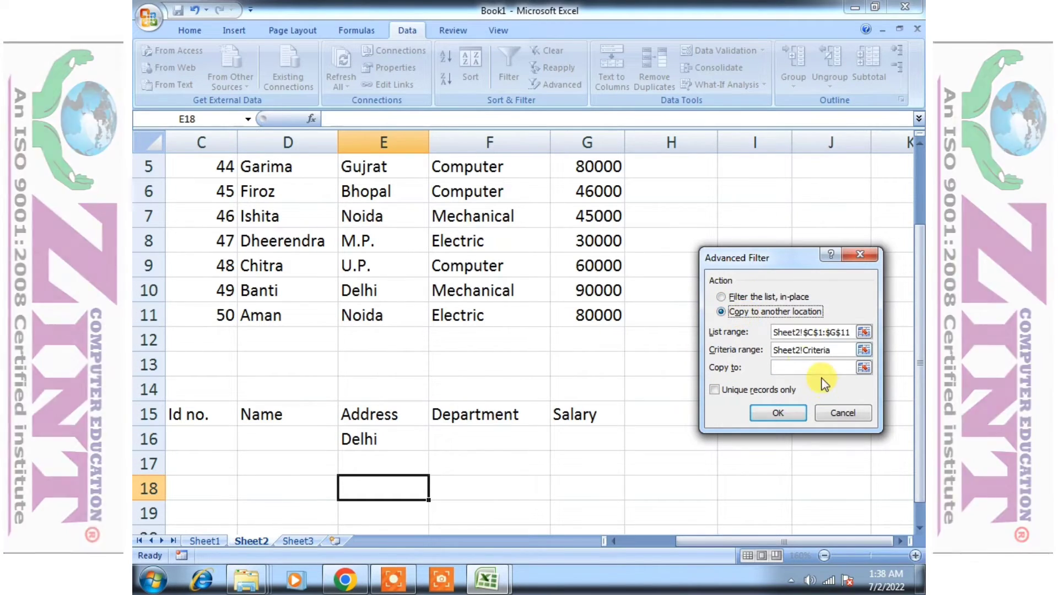
left_click(819, 368)
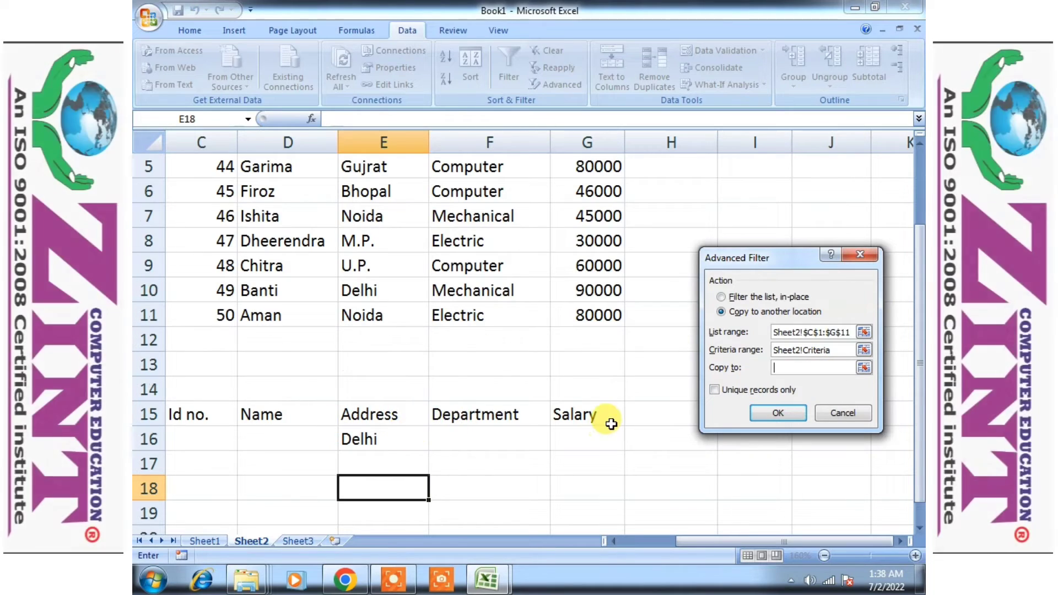
scroll(595, 408, "down", 2)
left_click(195, 386)
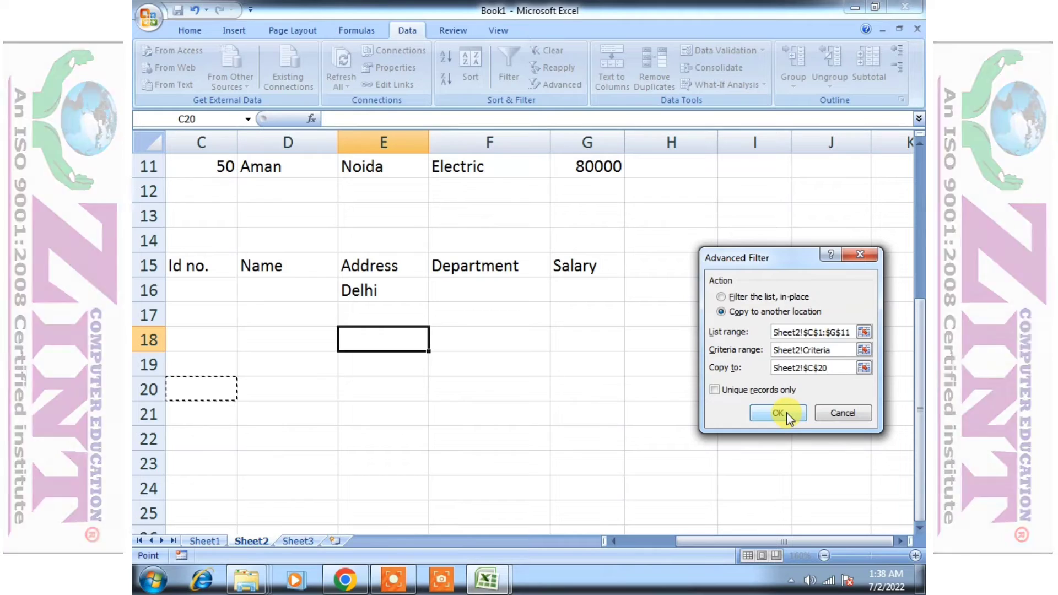
left_click(778, 412)
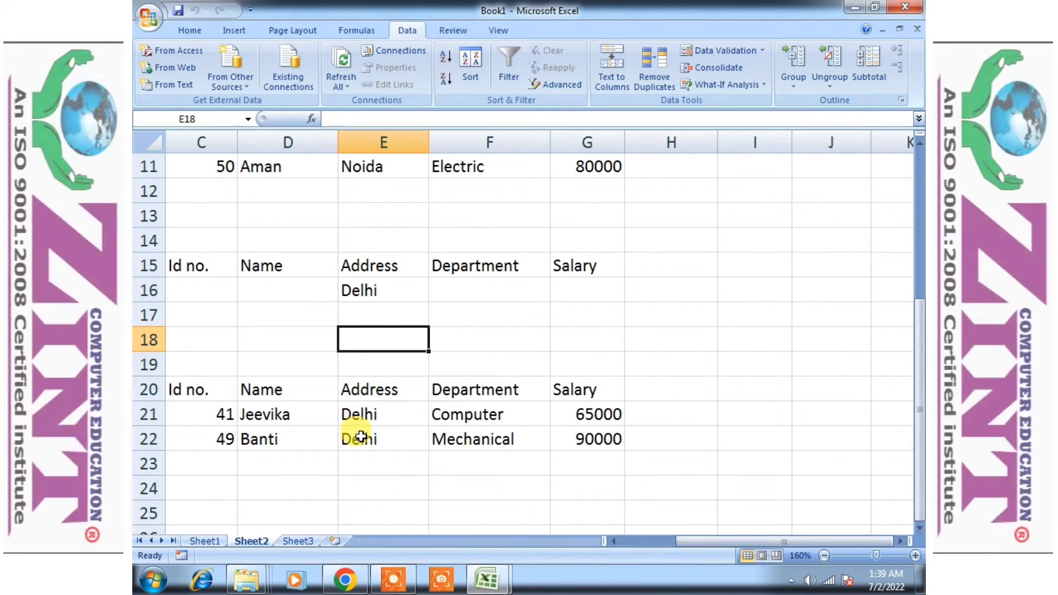
Step: Compare the records extracted at C20 with the Address criterion and the original employee table
left_click_drag(208, 392, 537, 444)
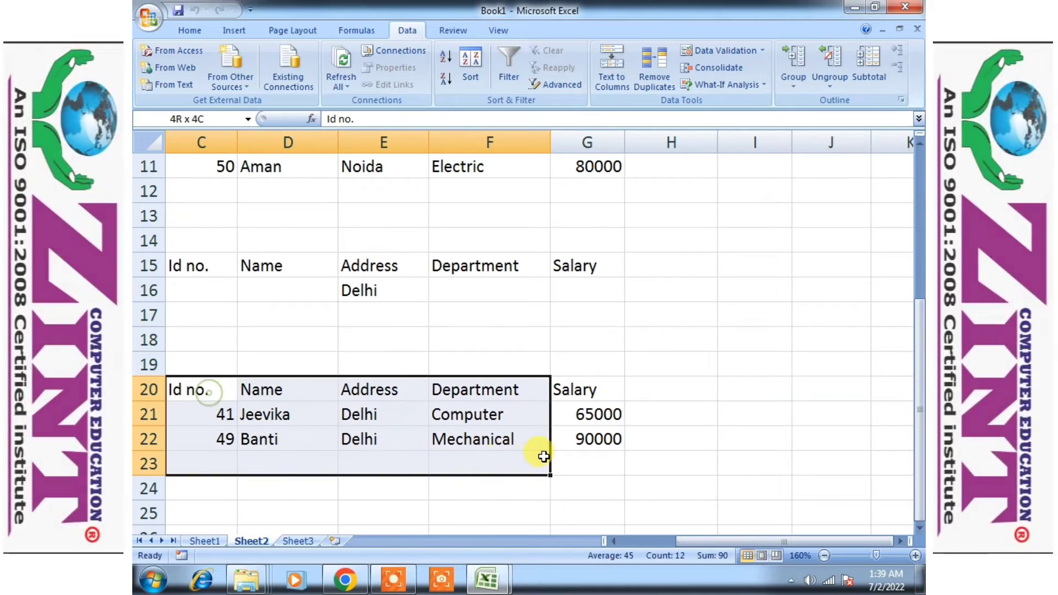
scroll(490, 418, "up", 4)
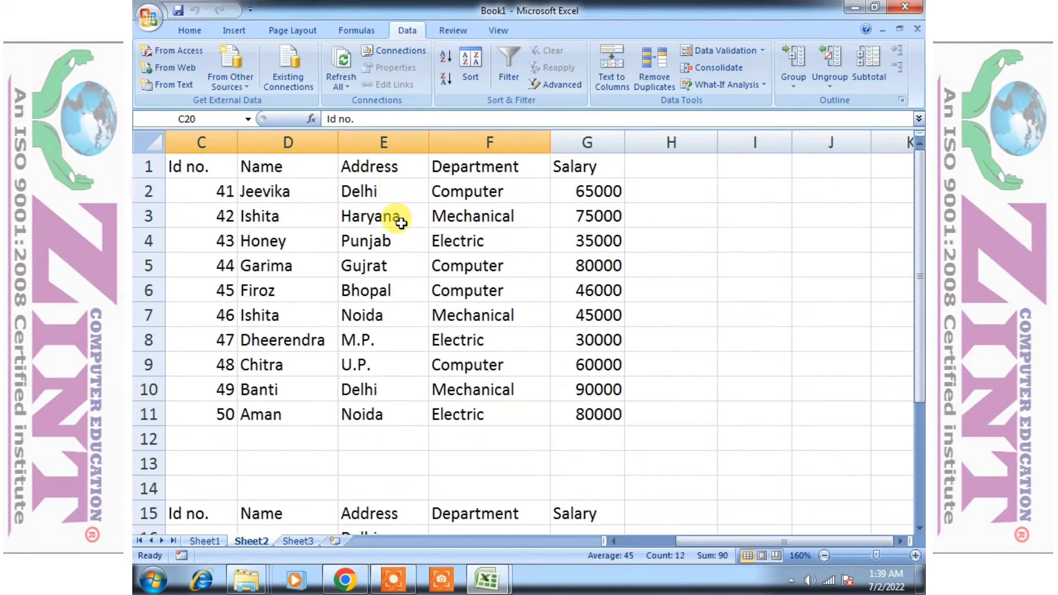
scroll(400, 222, "down", 7)
scroll(403, 231, "up", 3)
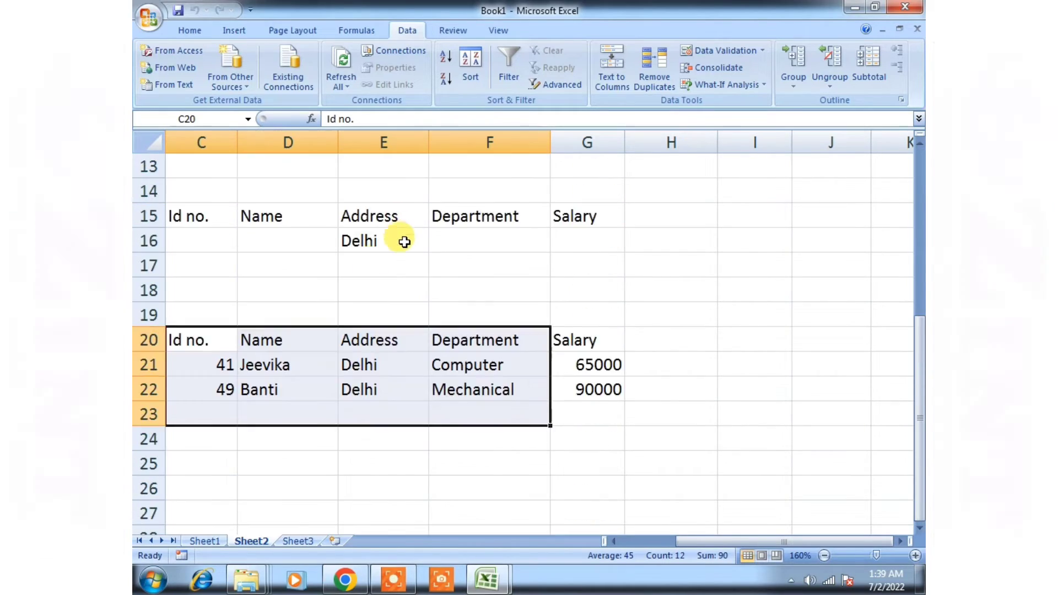
left_click_drag(205, 330, 760, 445)
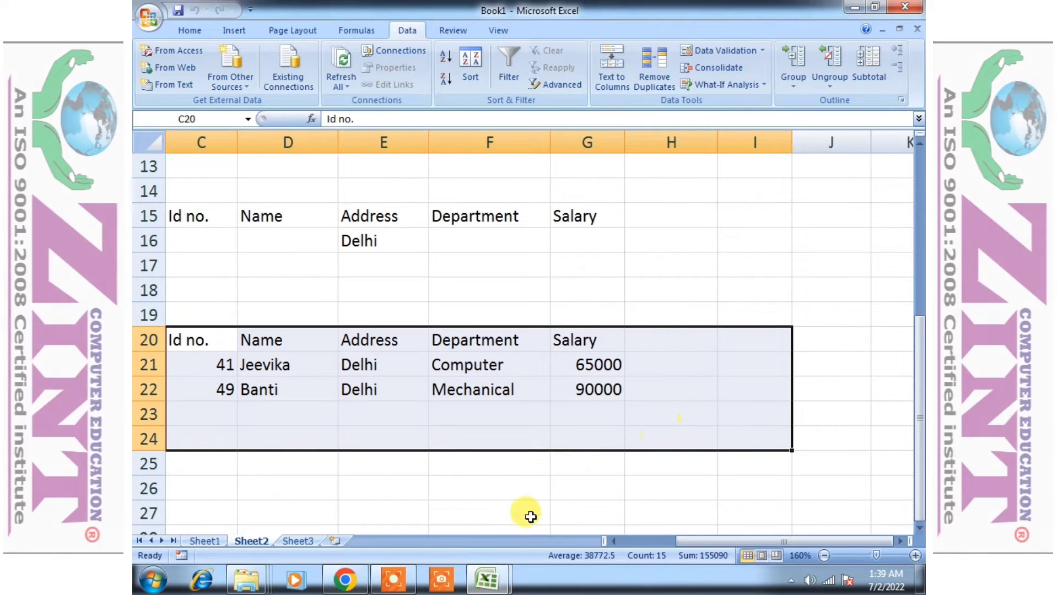
left_click(473, 489)
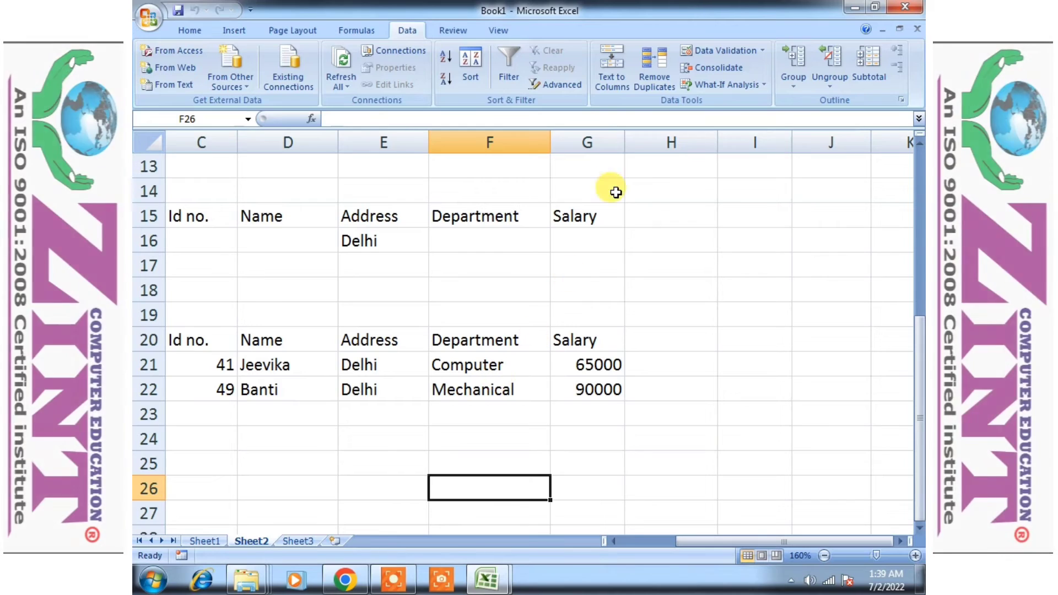
scroll(520, 354, "up", 3)
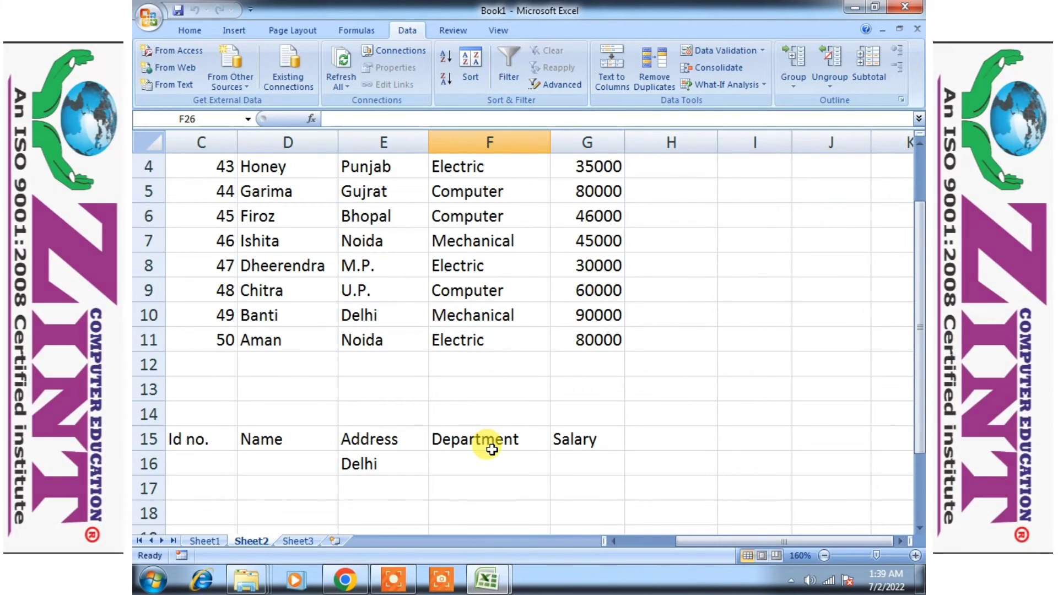
scroll(490, 455, "down", 5)
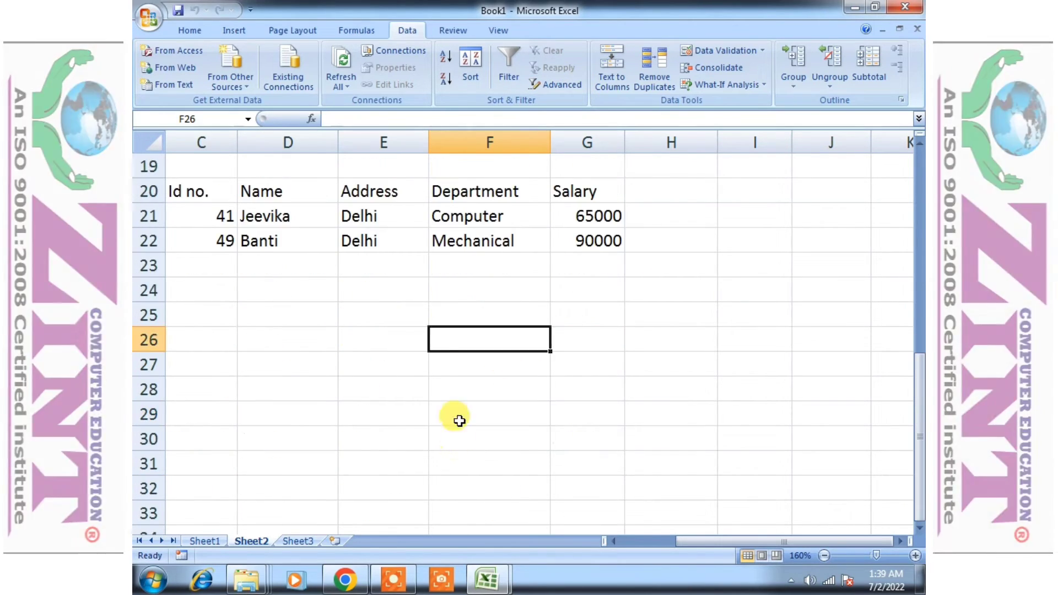
left_click_drag(194, 191, 586, 298)
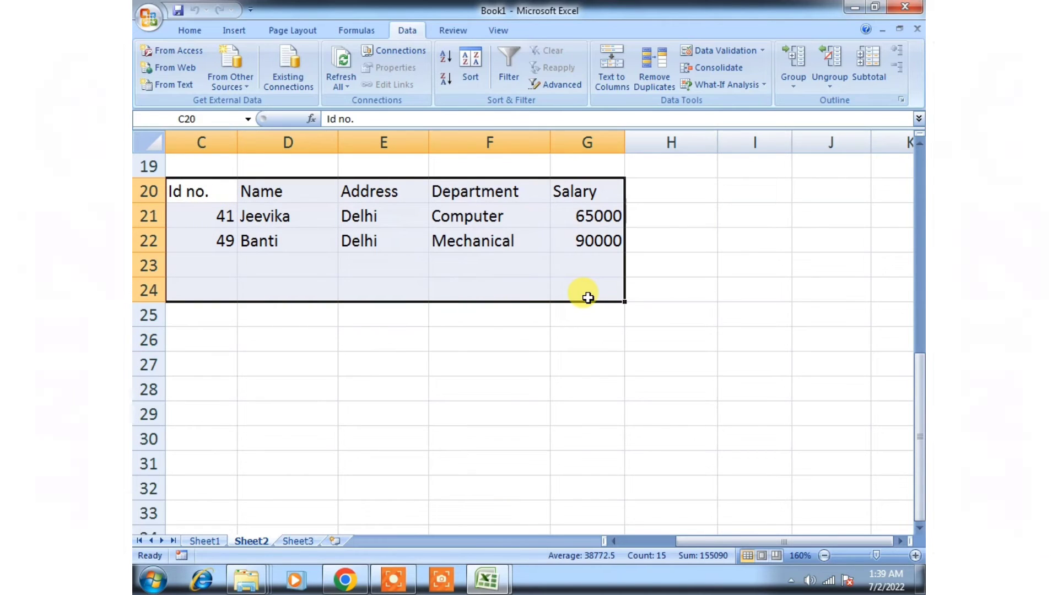
left_click(503, 392)
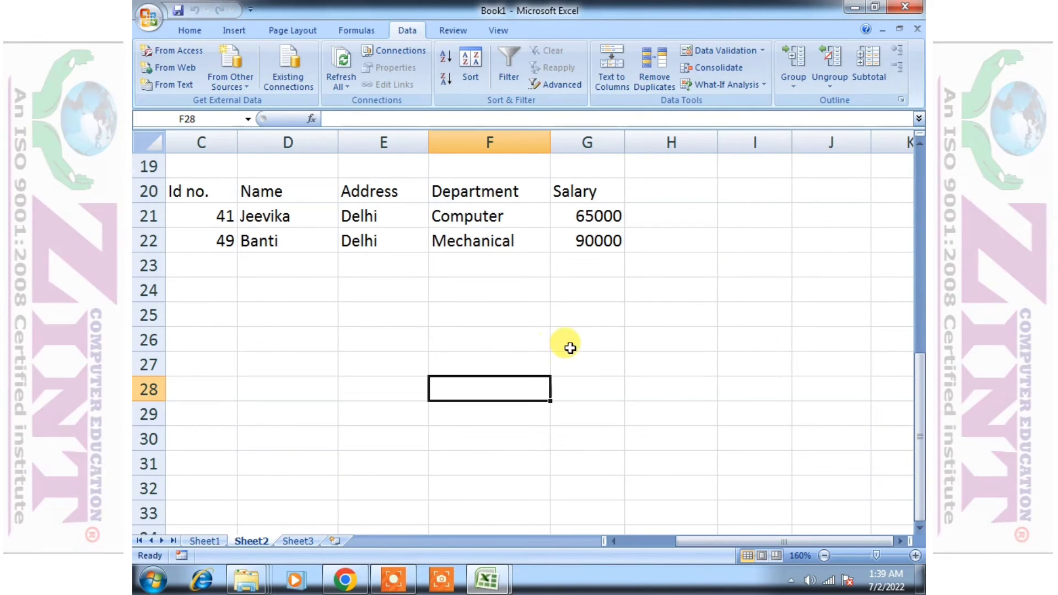
scroll(592, 267, "up", 5)
scroll(572, 270, "up", 1)
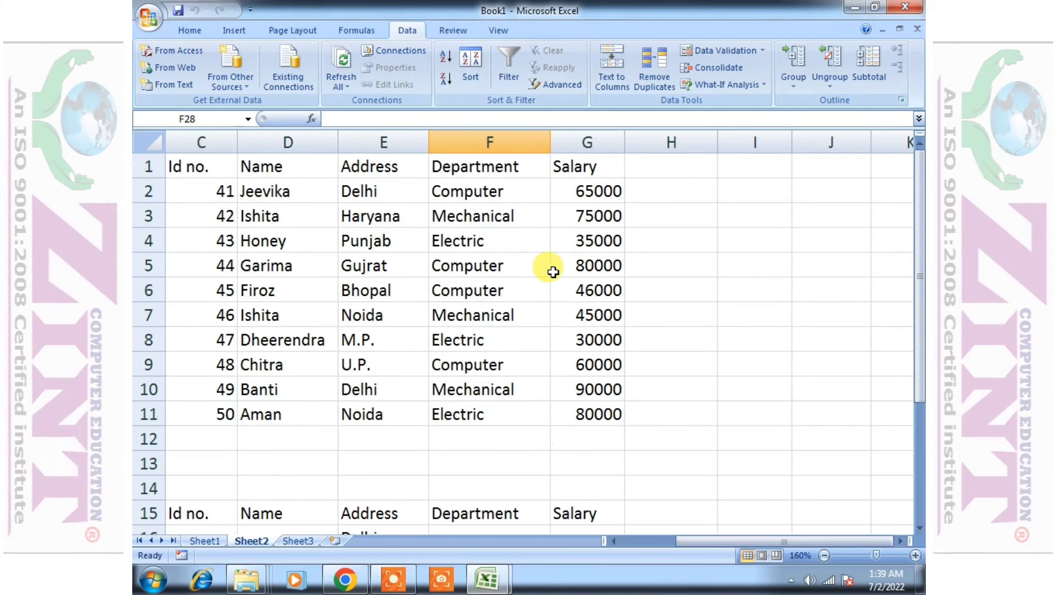